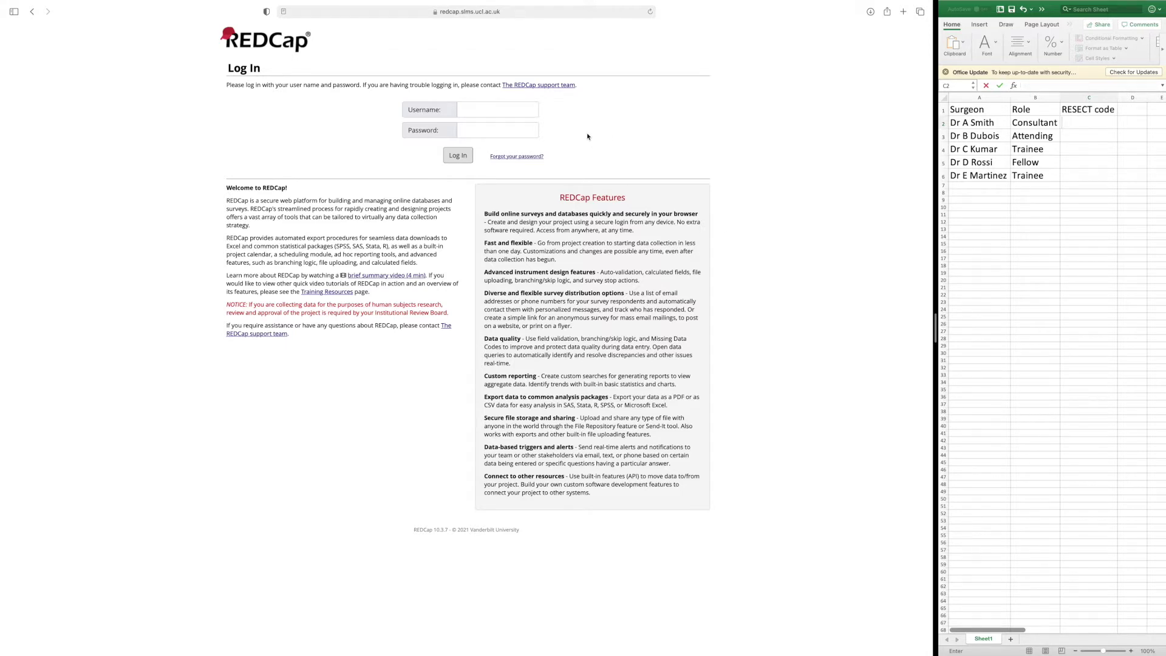
Sign in with the saved Safari login and list My Projects, showing both RESECT projects.
{"action": "left_click", "coordinate": [496, 109]}
{"action": "left_click", "coordinate": [486, 125]}
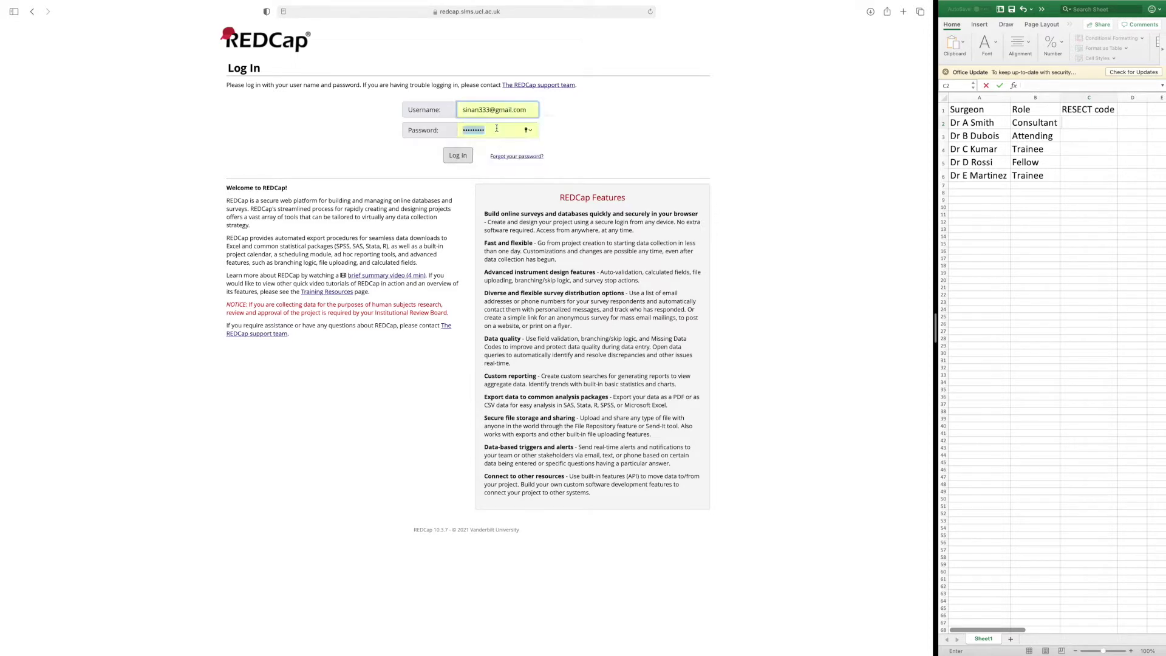
{"action": "left_click", "coordinate": [451, 162]}
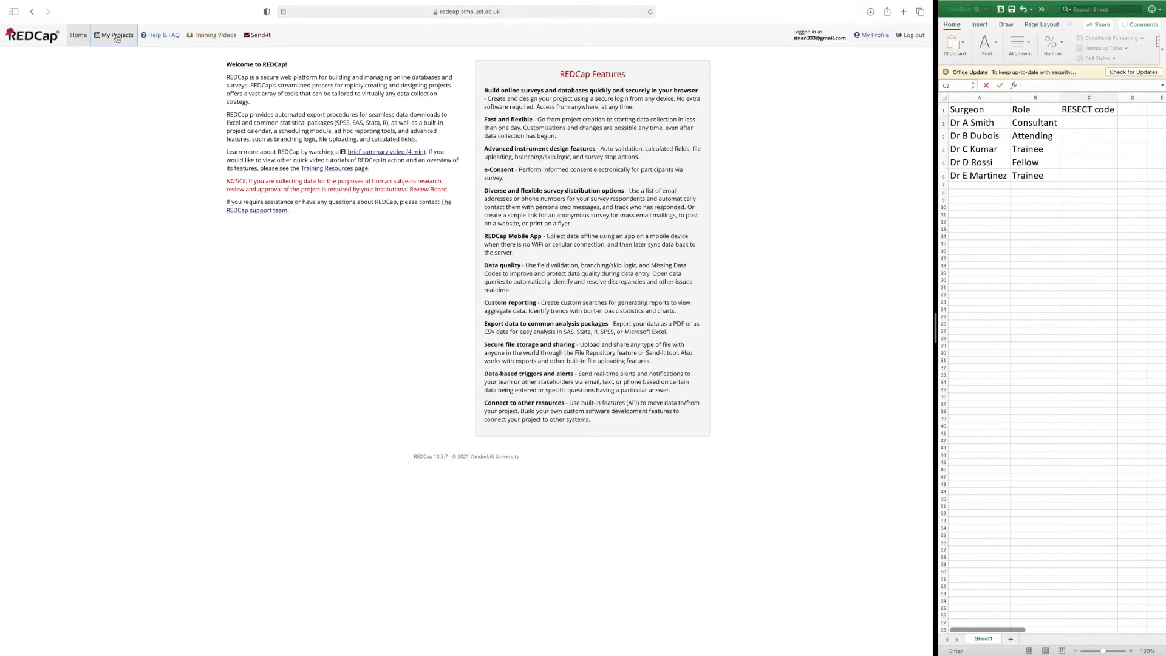
{"action": "left_click", "coordinate": [117, 37]}
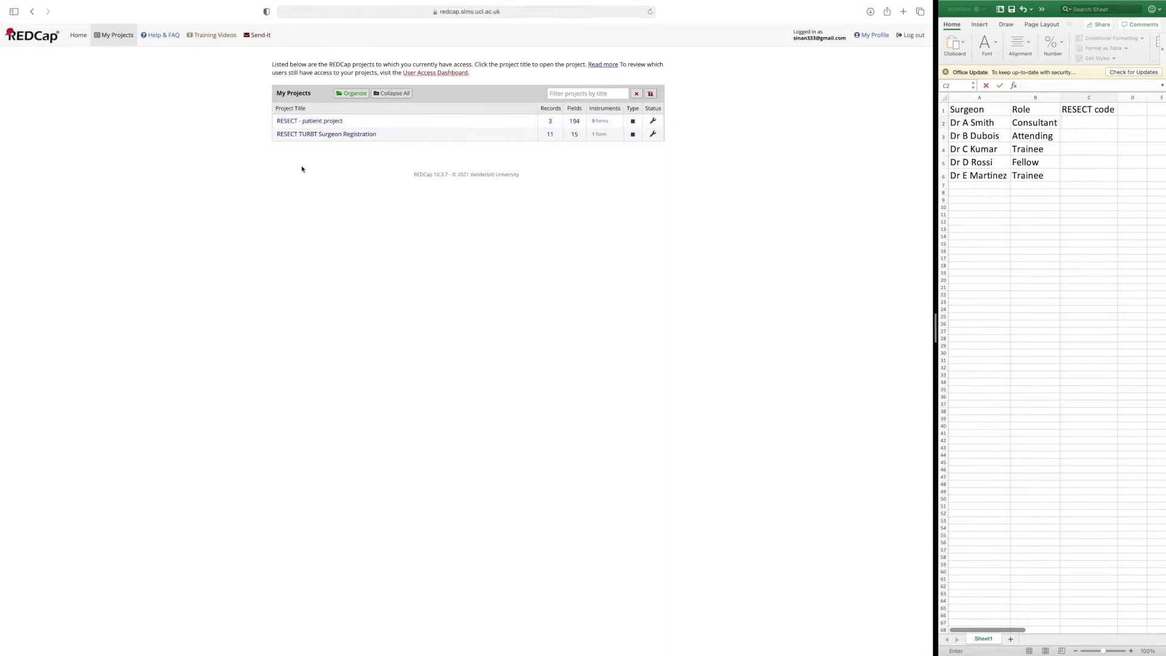
Open the RESECT TURBT Surgeon Registration project and its Record Status Dashboard.
{"action": "left_click", "coordinate": [340, 135]}
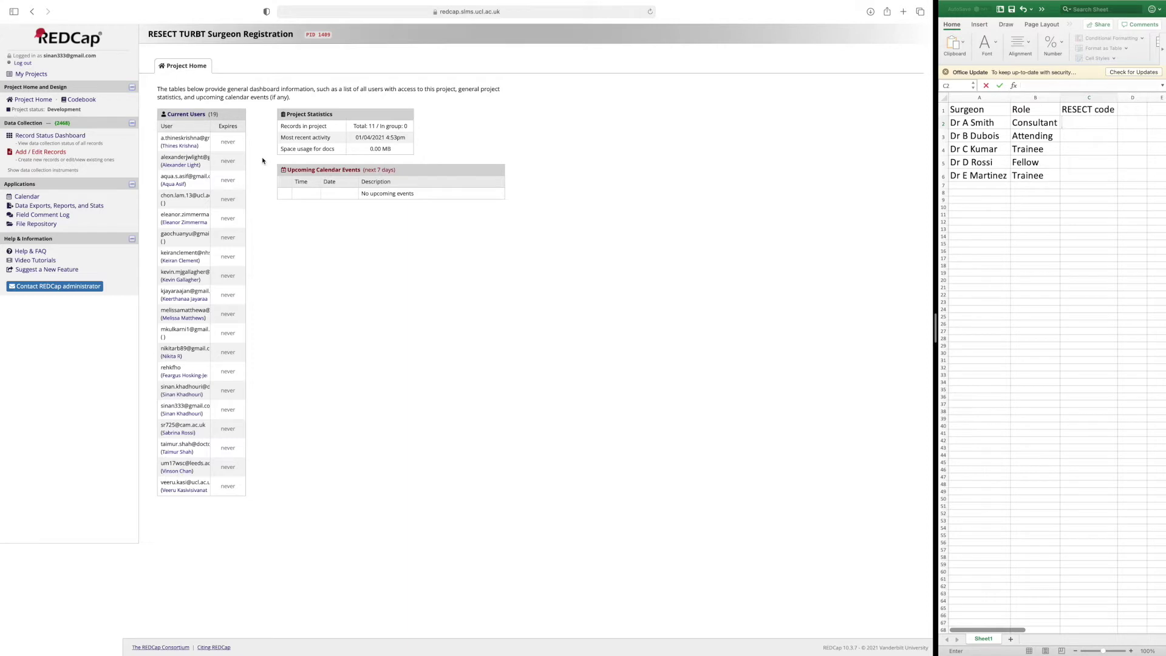
{"action": "left_click", "coordinate": [30, 75]}
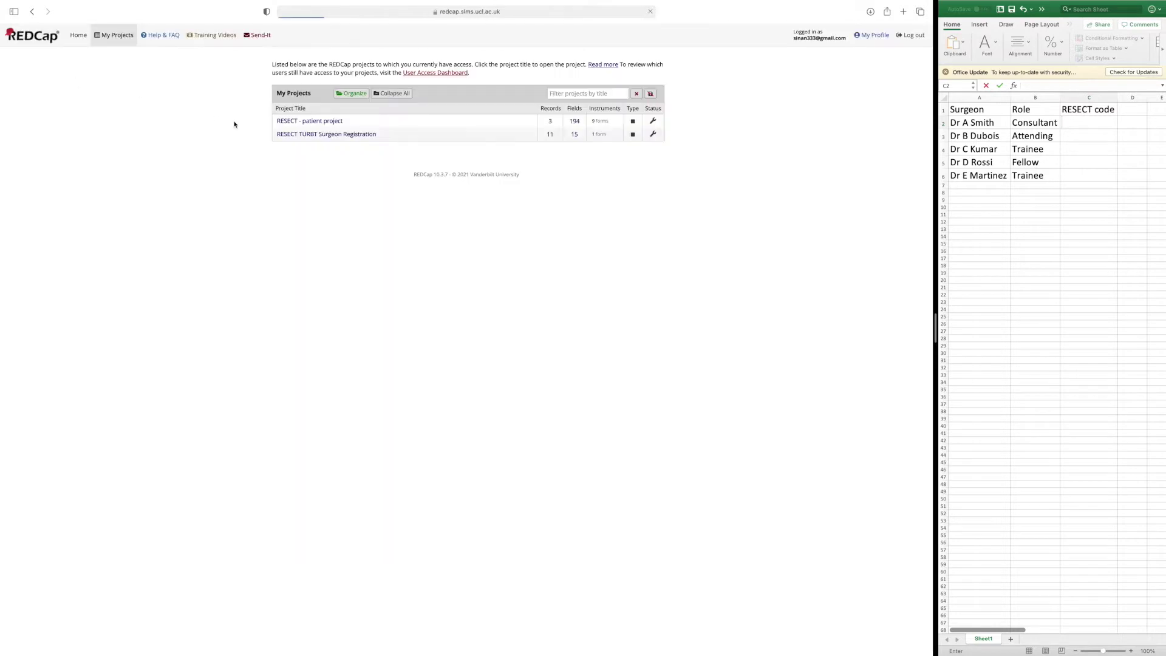
{"action": "left_click", "coordinate": [296, 135]}
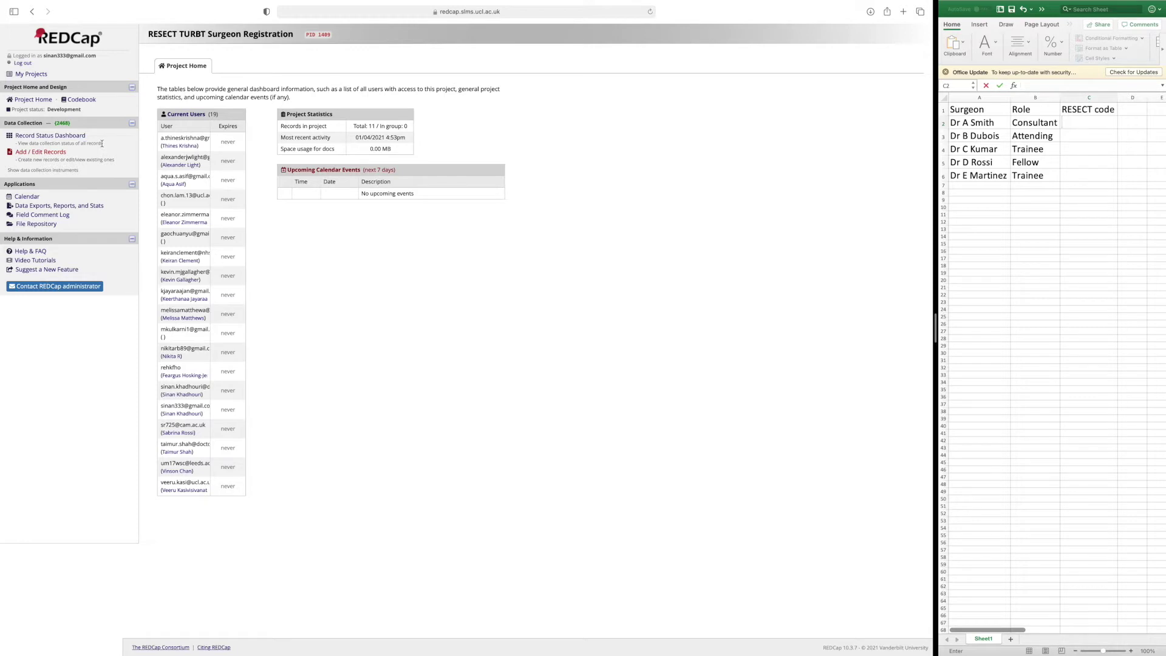
{"action": "left_click", "coordinate": [41, 138]}
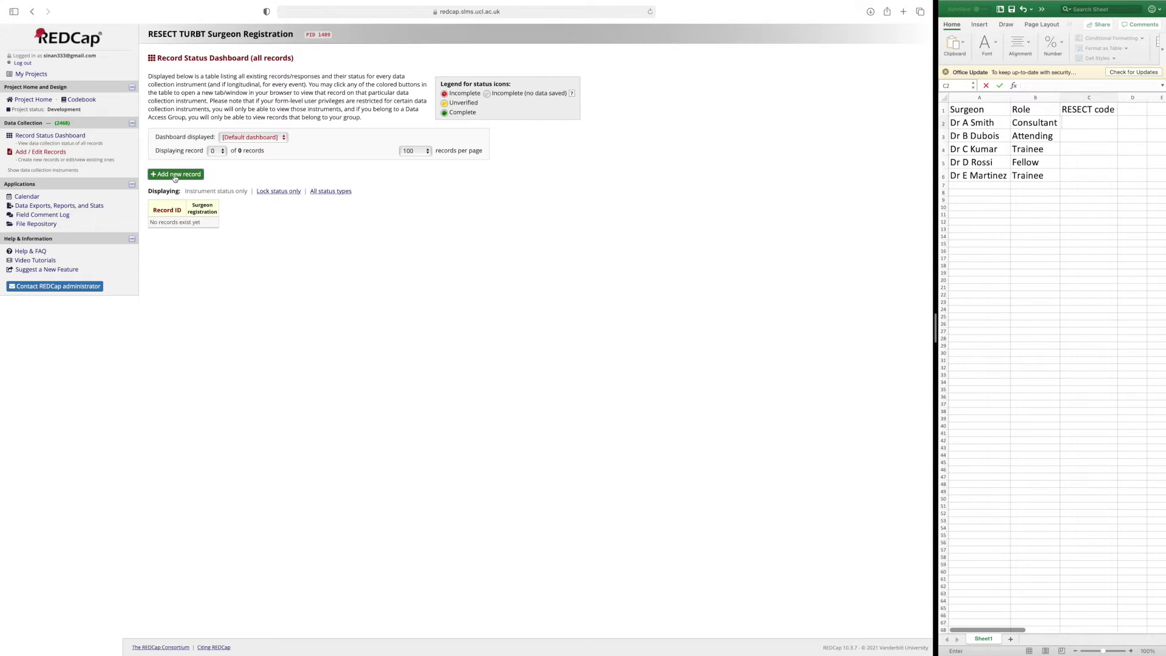
From Add / Edit Records, create a new surgeon registration record instead of picking an existing one.
{"action": "left_click", "coordinate": [55, 152]}
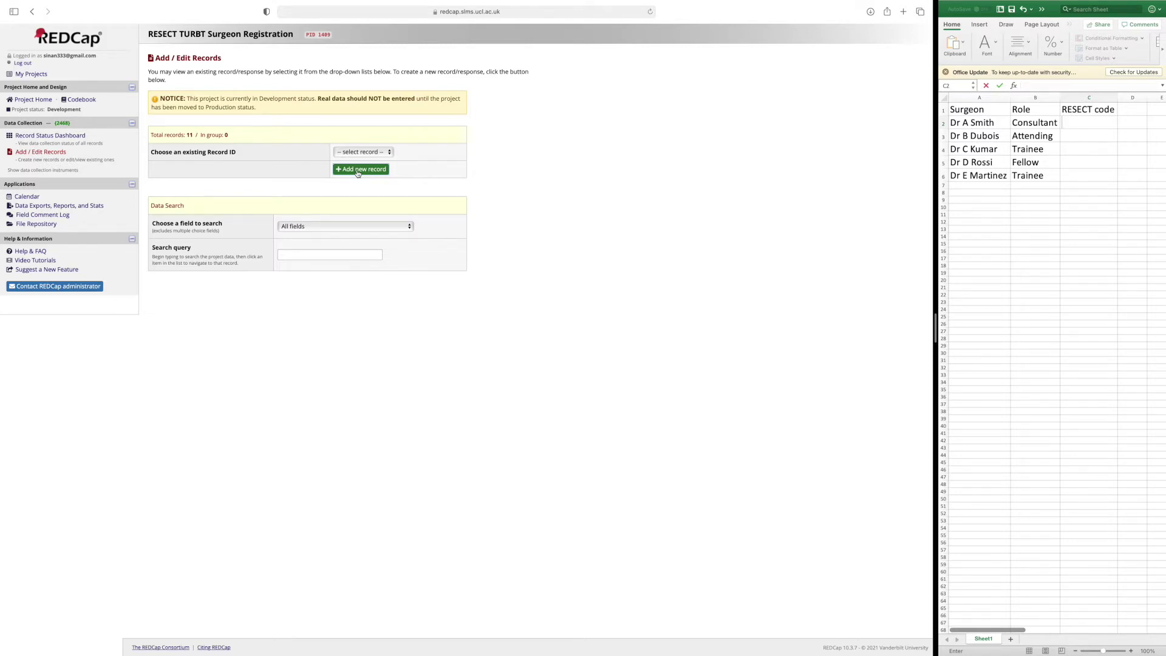
{"action": "left_click", "coordinate": [389, 155]}
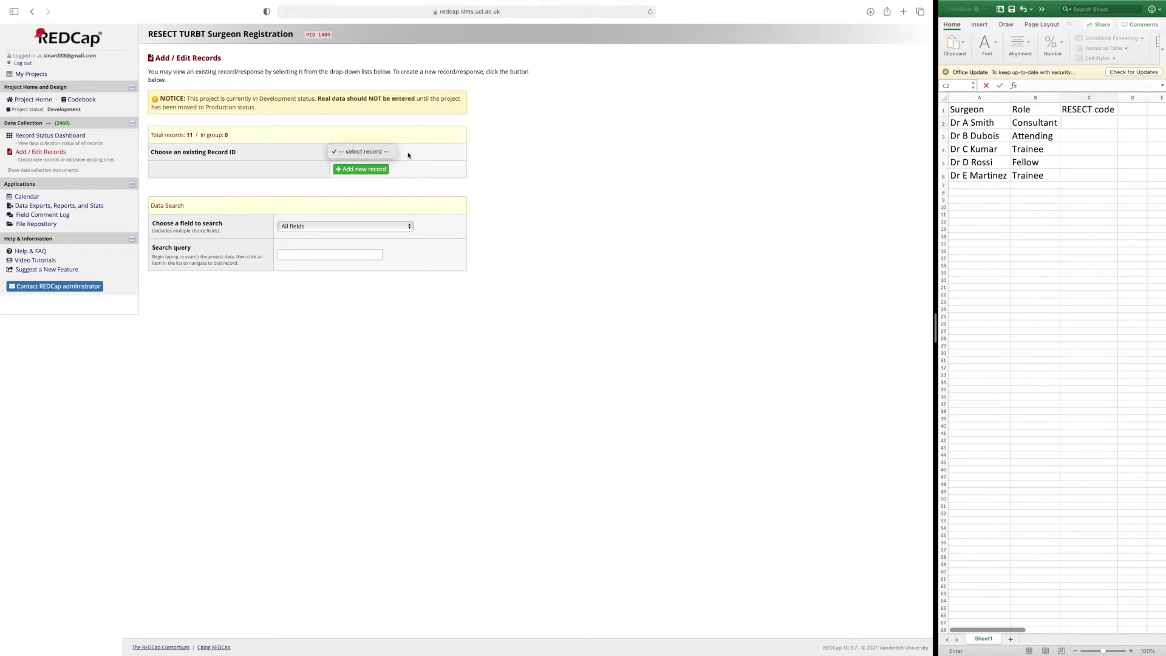
{"action": "left_click", "coordinate": [409, 156]}
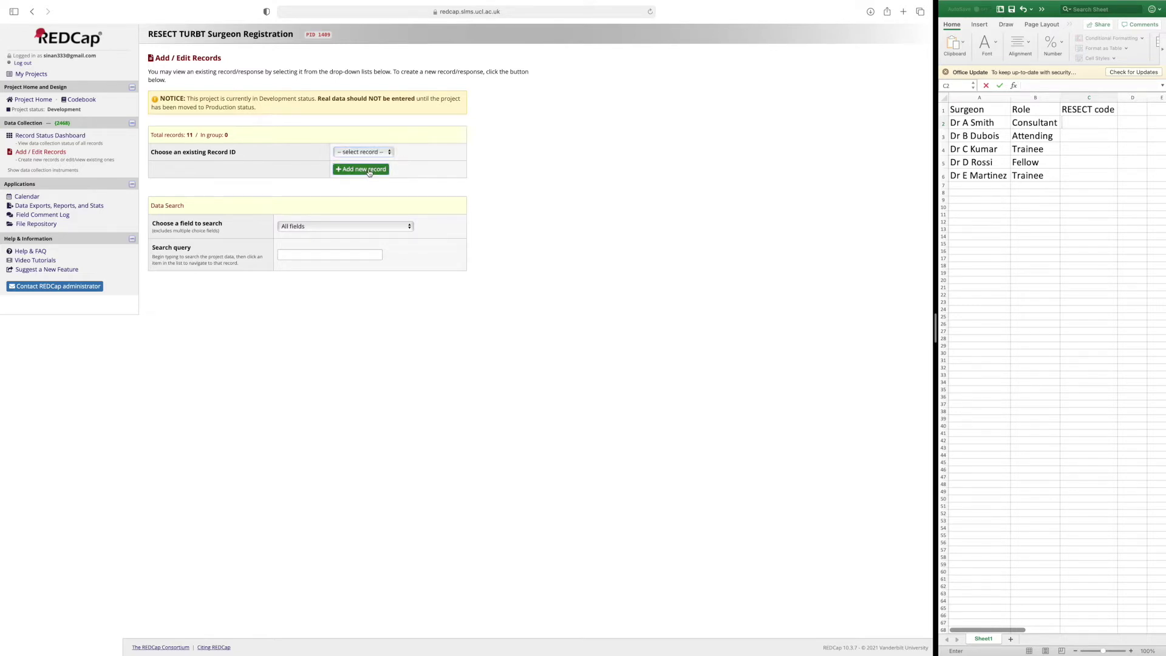
{"action": "left_click", "coordinate": [366, 169]}
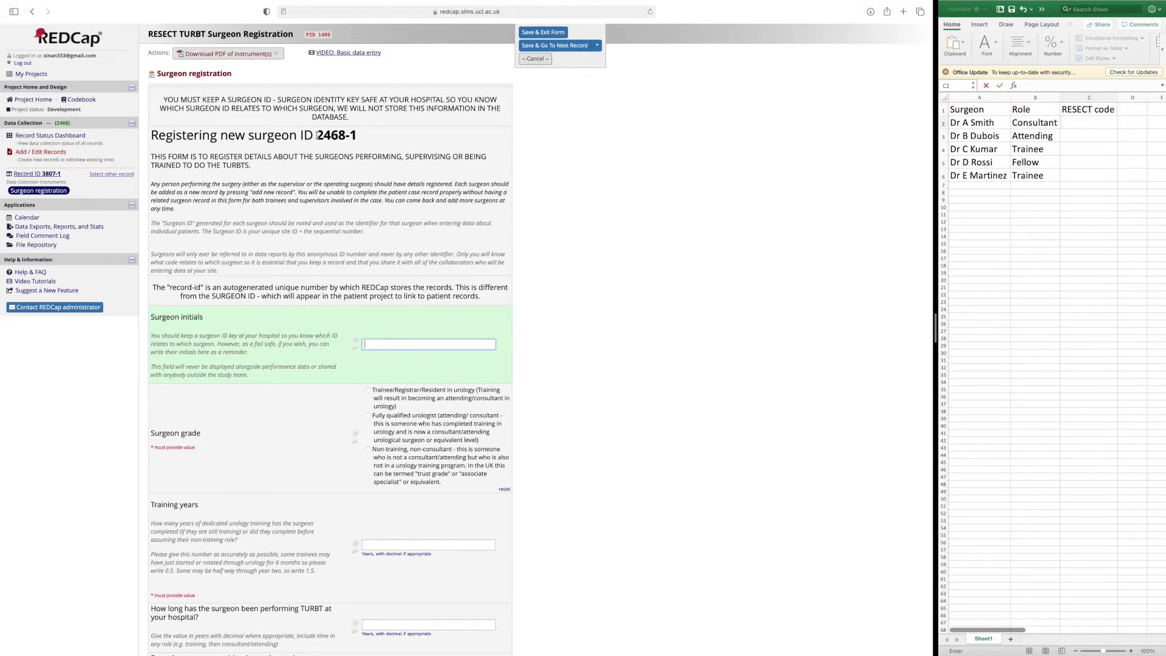
Highlight the new surgeon ID 2468-1, then bring up the surgeon spreadsheet in Excel.
{"action": "left_click_drag", "start_coordinate": [318, 134], "coordinate": [357, 136]}
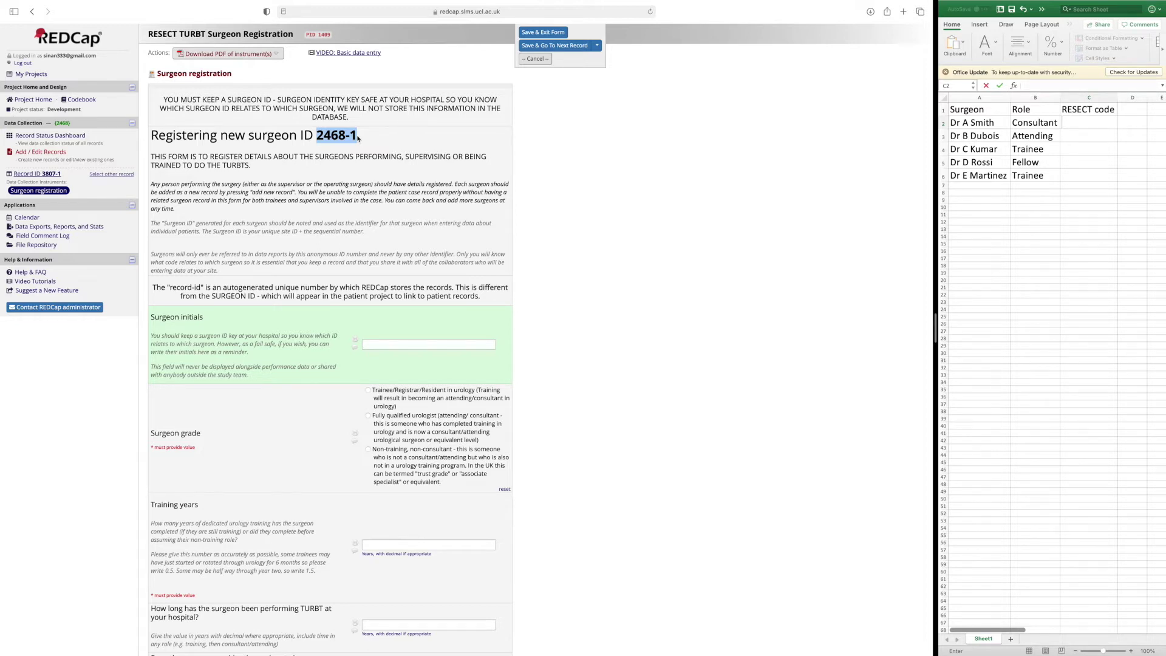
{"action": "left_click_drag", "start_coordinate": [358, 139], "coordinate": [361, 139]}
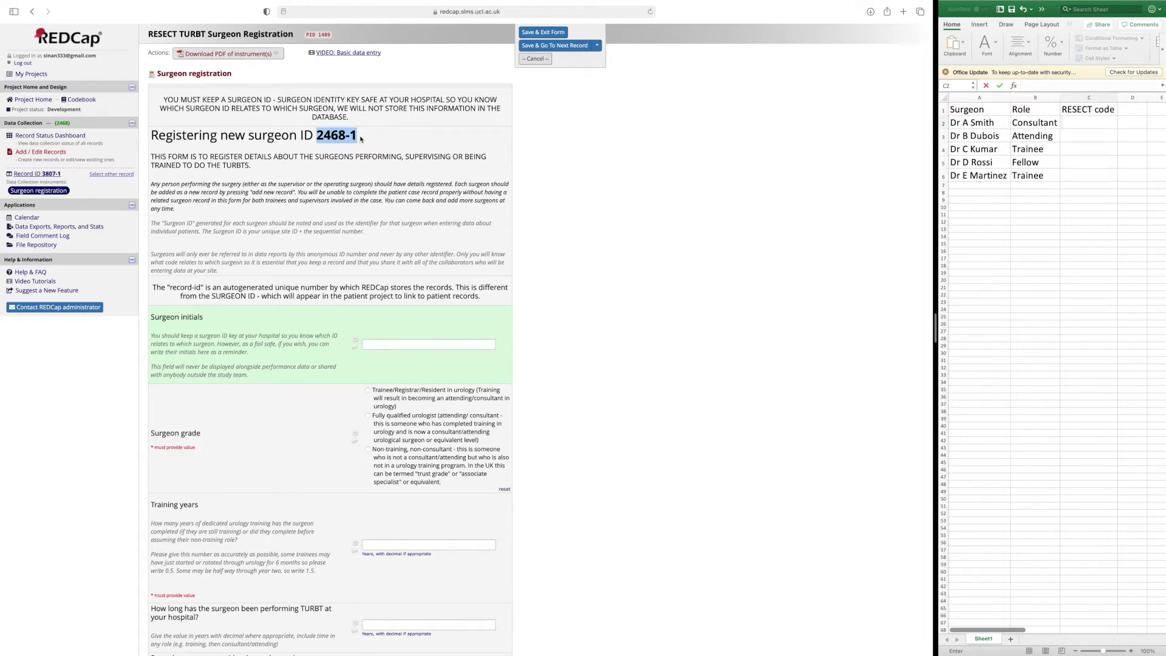
{"action": "left_click", "coordinate": [559, 170]}
{"action": "left_click", "coordinate": [989, 162]}
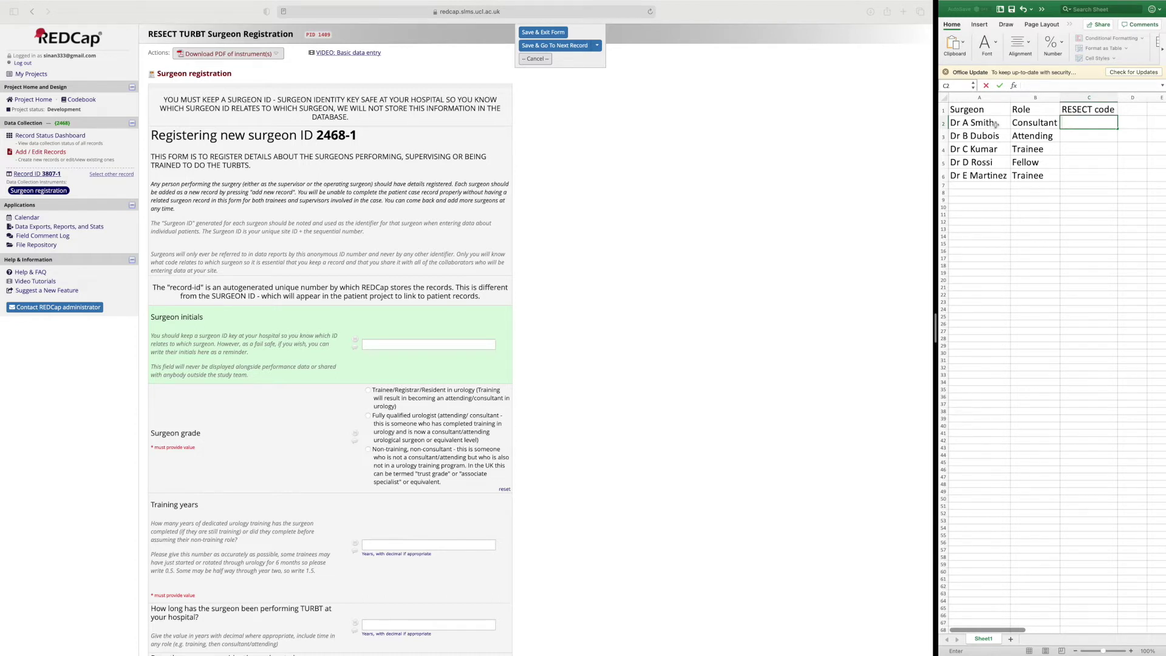
{"action": "left_click_drag", "start_coordinate": [996, 125], "coordinate": [996, 173]}
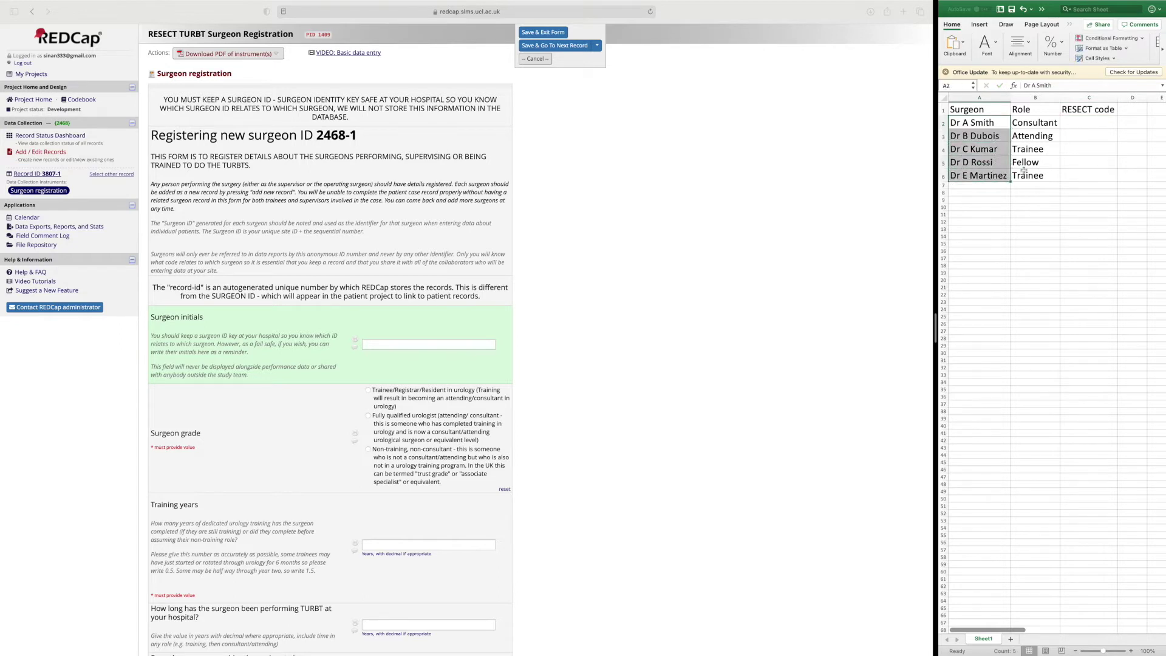
Enter 2468-1 in cell C2 as the first surgeon's RESECT code.
{"action": "left_click", "coordinate": [1024, 175]}
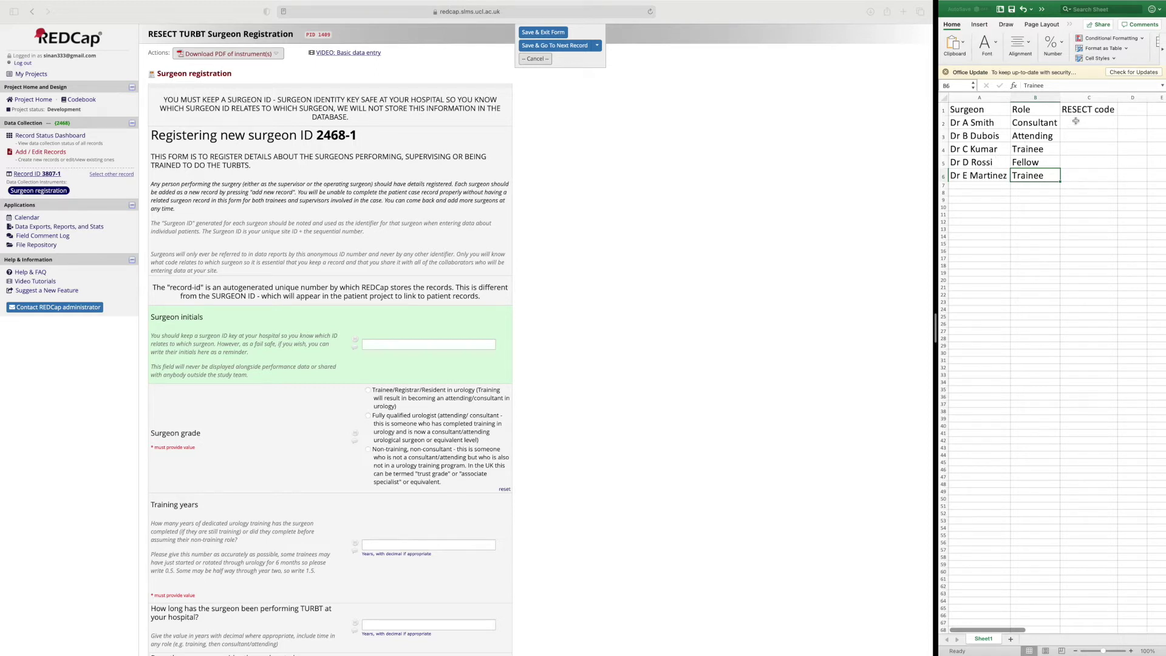
{"action": "left_click", "coordinate": [1001, 120]}
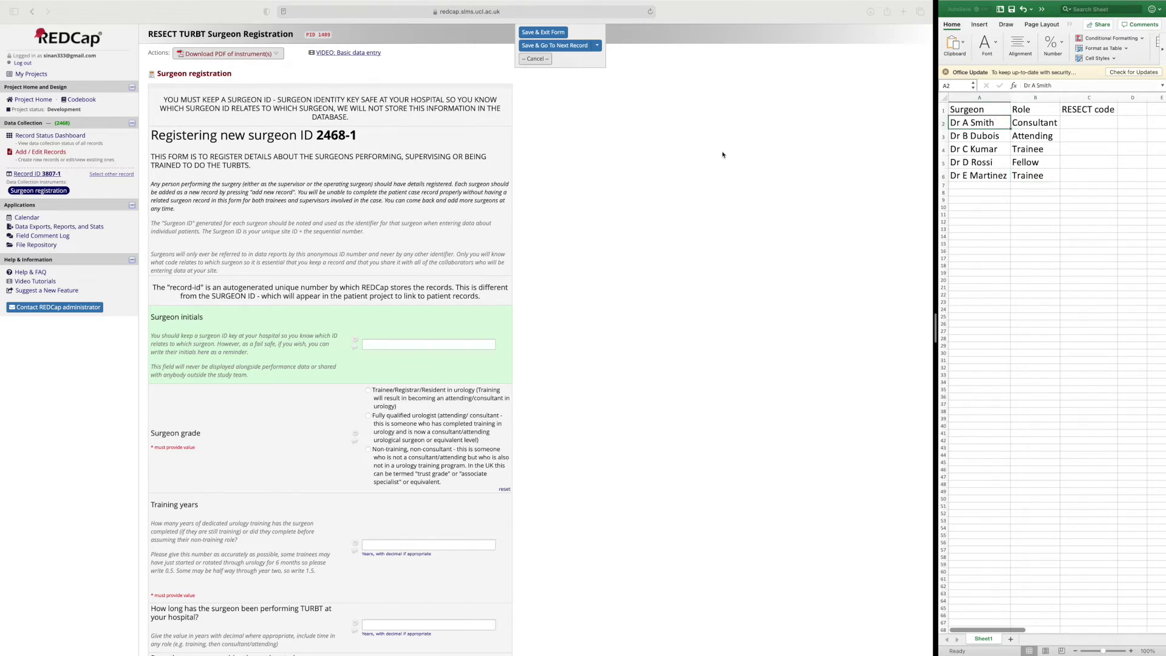
{"action": "left_click", "coordinate": [1077, 123]}
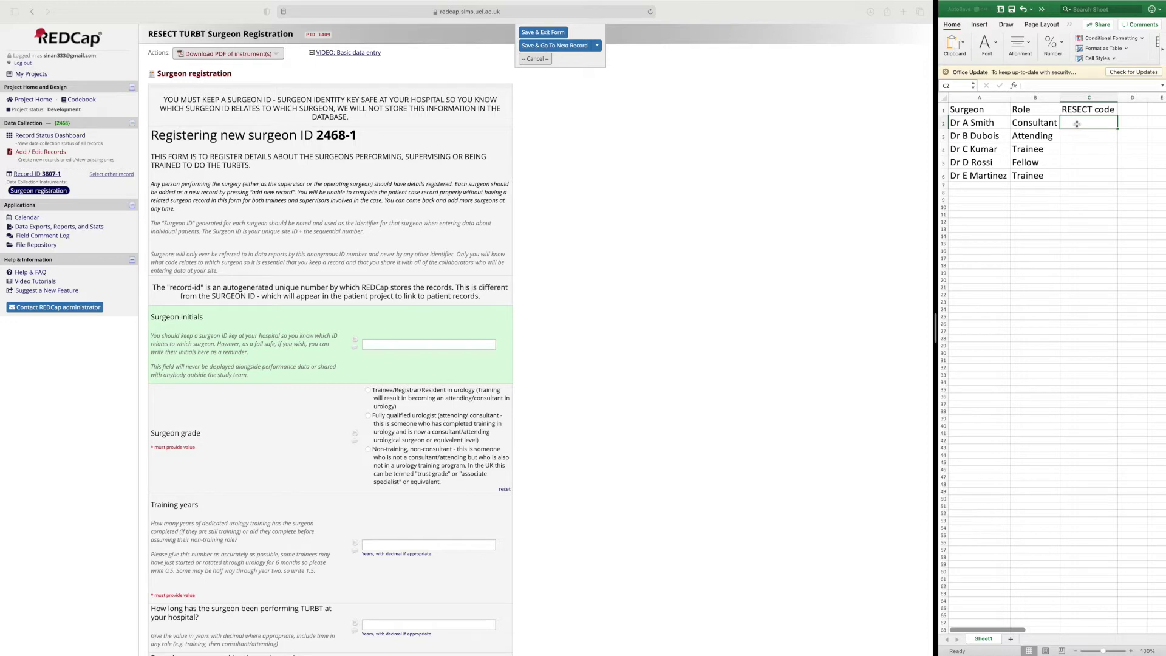
{"action": "type", "text": "2468-1"}
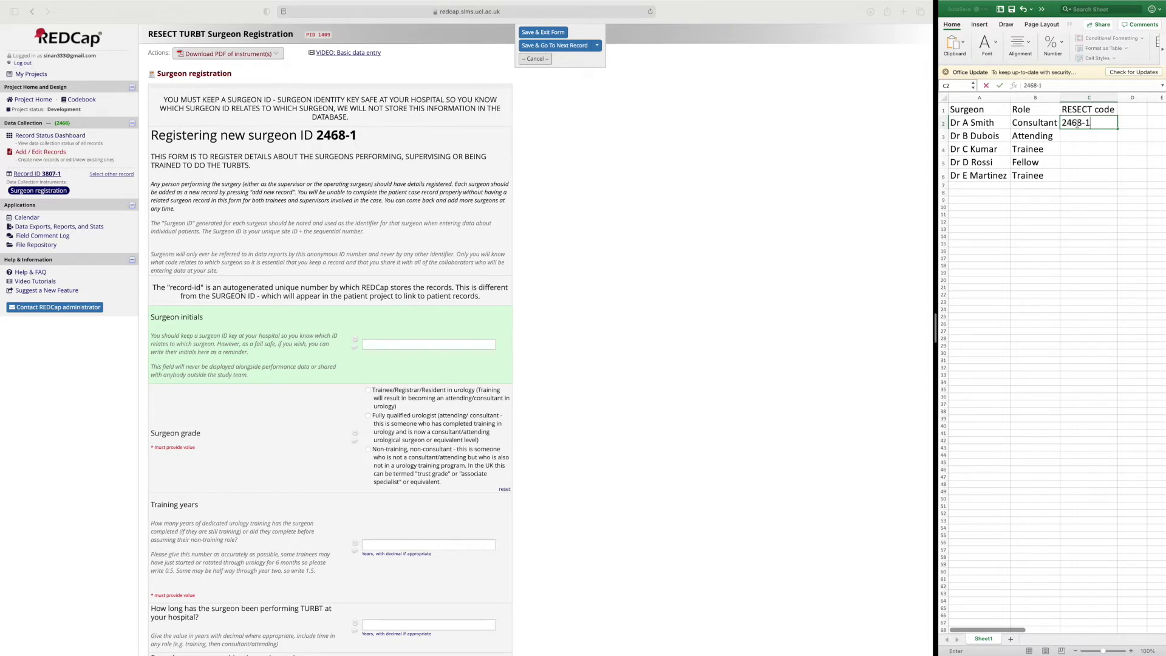
{"action": "key", "text": "Return"}
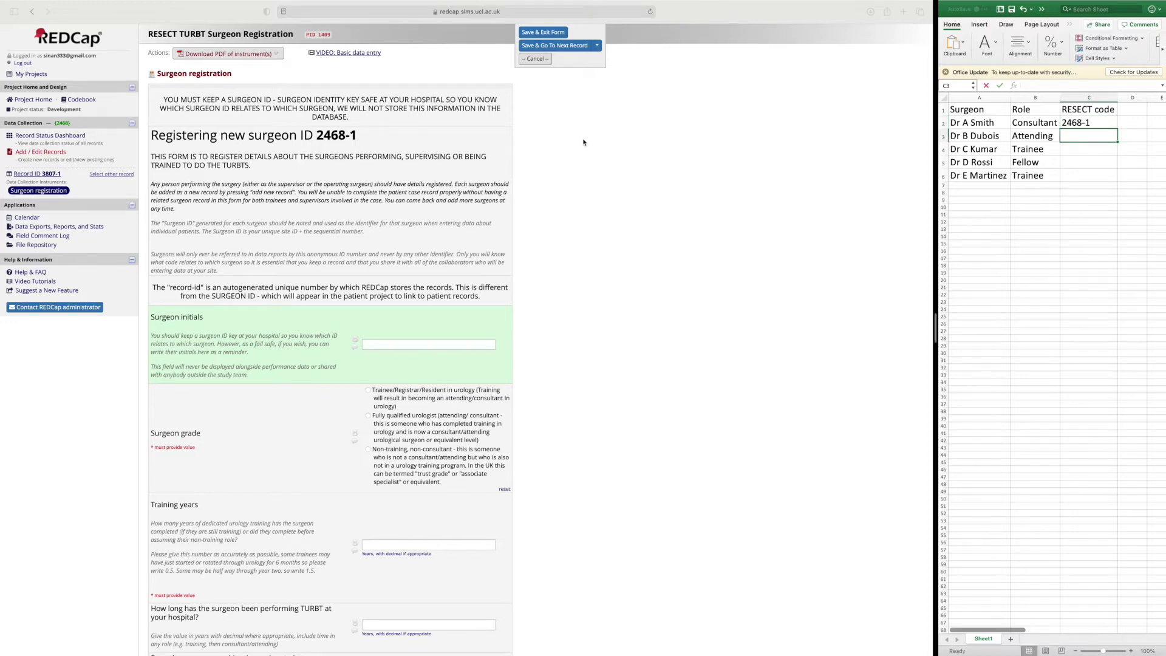
{"action": "left_click", "coordinate": [585, 142]}
Type the surgeon's initials into the Surgeon initials field of record 2468-1.
{"action": "scroll", "coordinate": [402, 225], "scroll_direction": "down", "scroll_amount": 3}
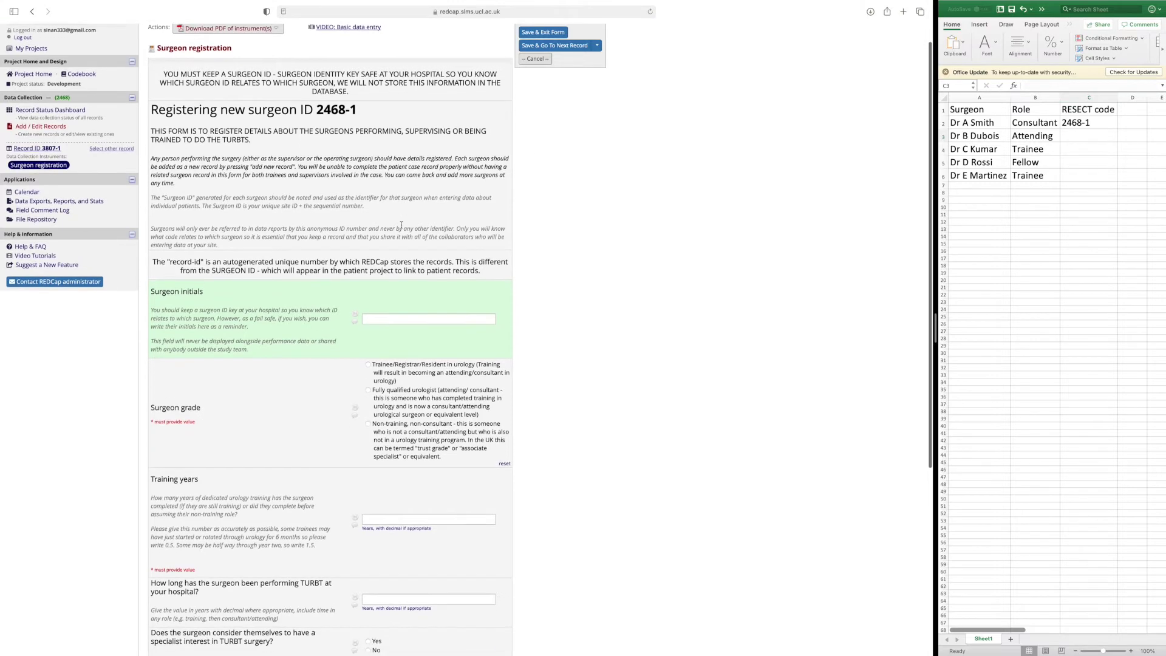
{"action": "scroll", "coordinate": [402, 228], "scroll_direction": "down", "scroll_amount": 1}
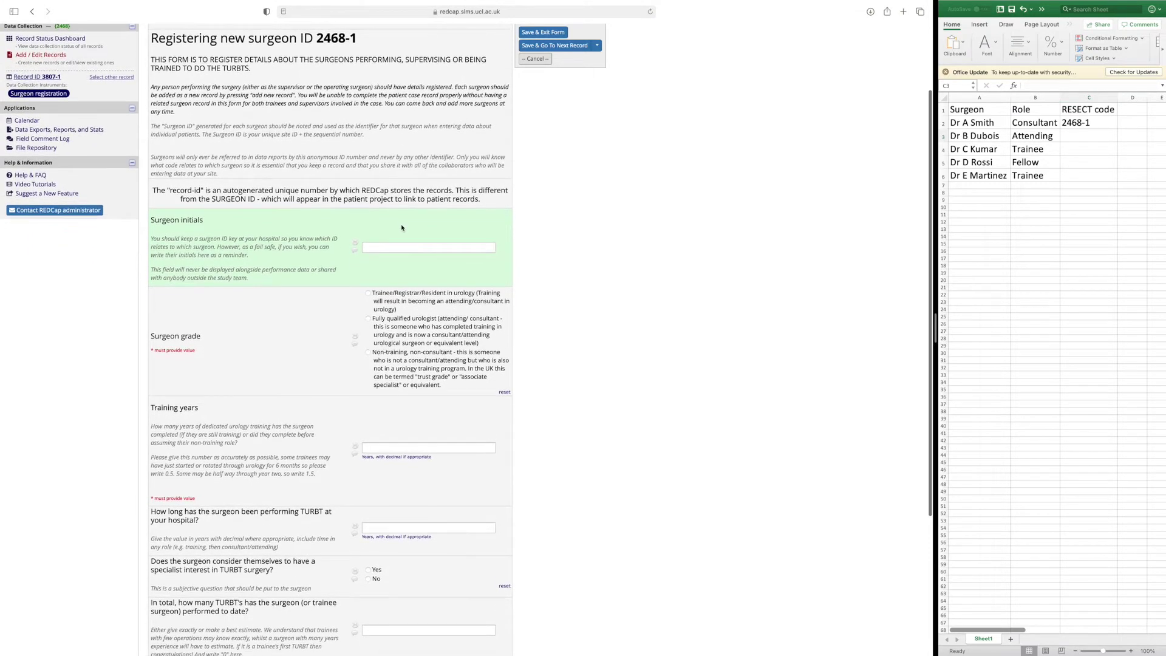
{"action": "left_click", "coordinate": [371, 245]}
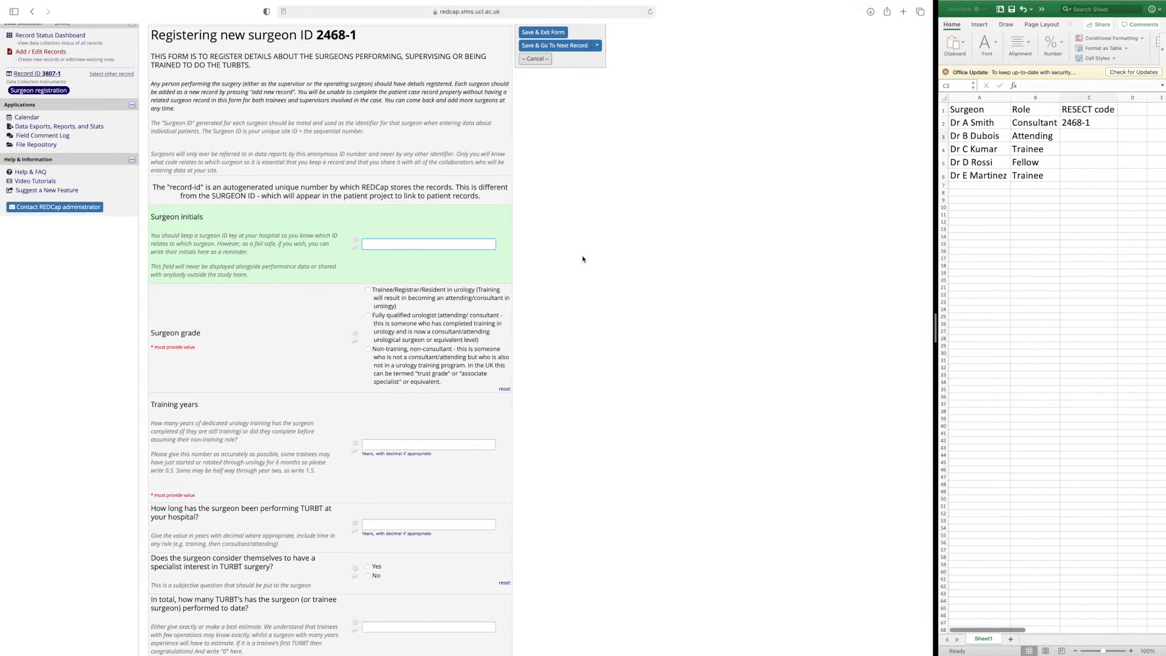
{"action": "left_click_drag", "start_coordinate": [315, 37], "coordinate": [354, 38]}
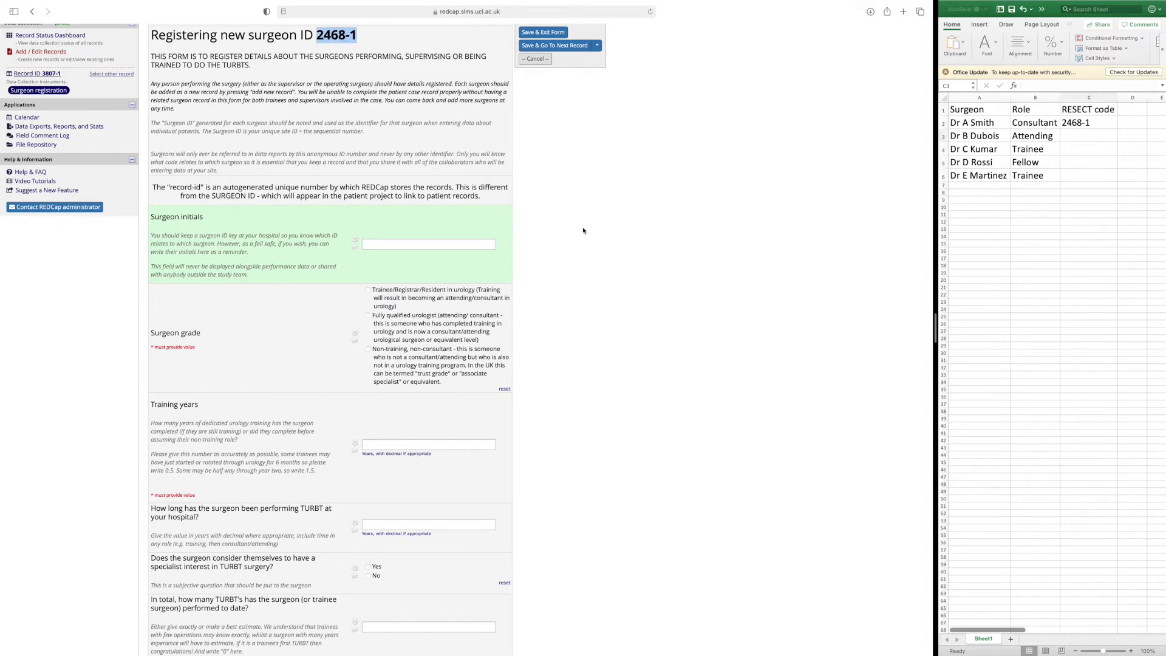
{"action": "left_click", "coordinate": [433, 243]}
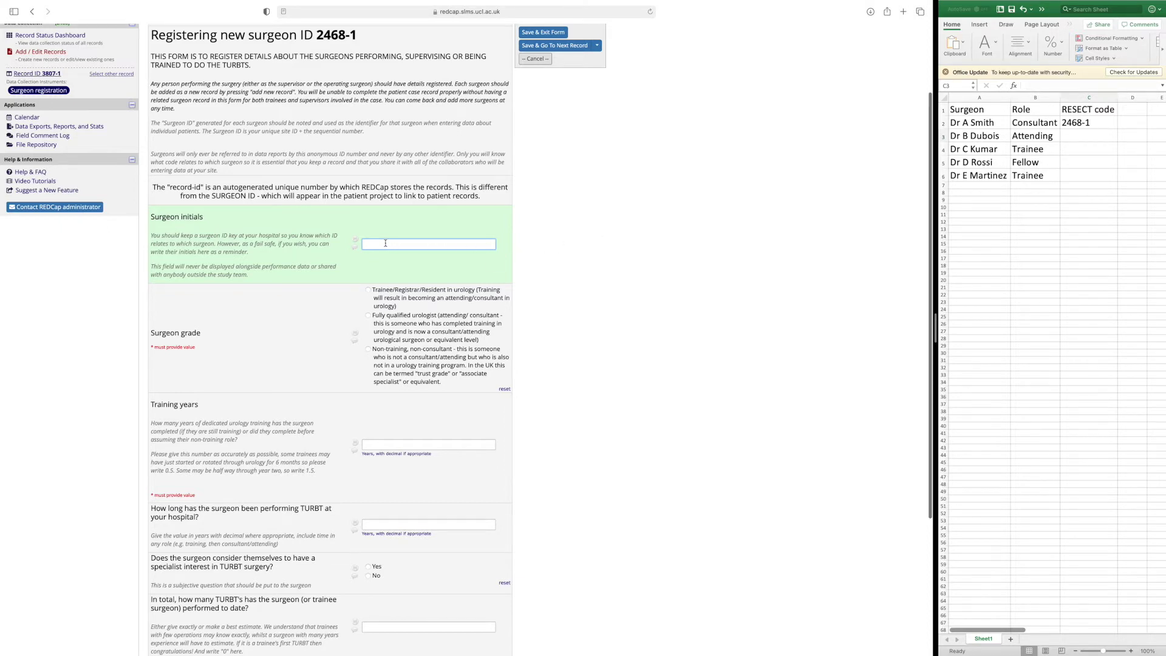
{"action": "scroll", "coordinate": [385, 243], "scroll_direction": "up", "scroll_amount": 1}
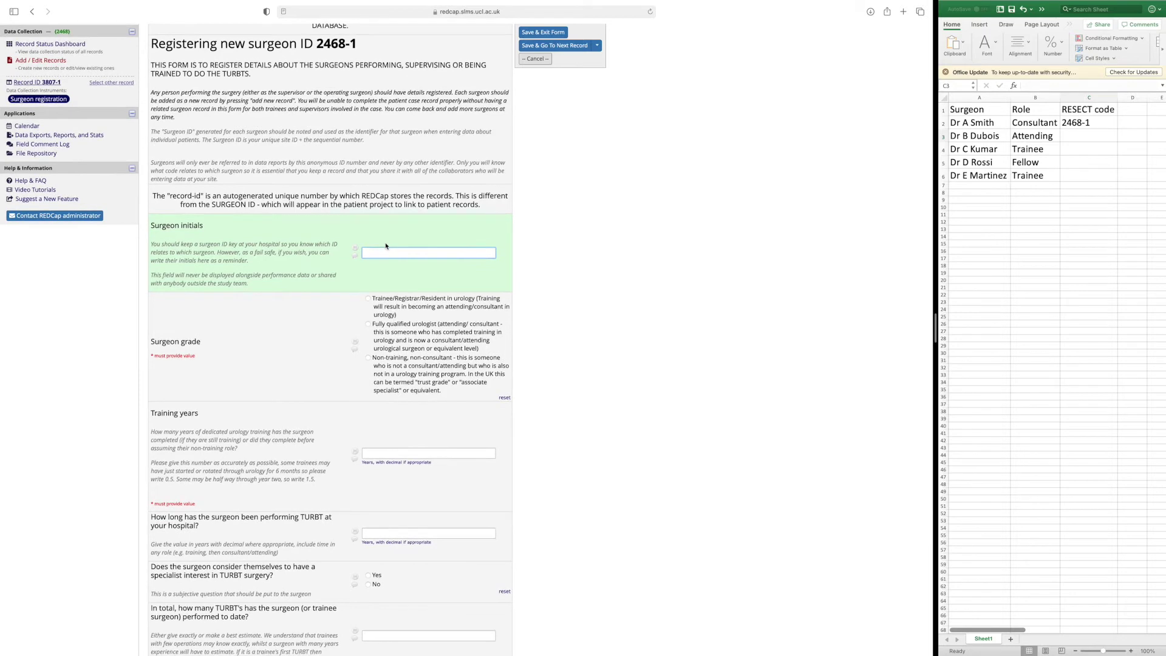
{"action": "type", "text": "AS"}
{"action": "left_click", "coordinate": [613, 300]}
Set Surgeon grade to Fully qualified urologist (attending/consultant).
{"action": "left_click", "coordinate": [409, 339]}
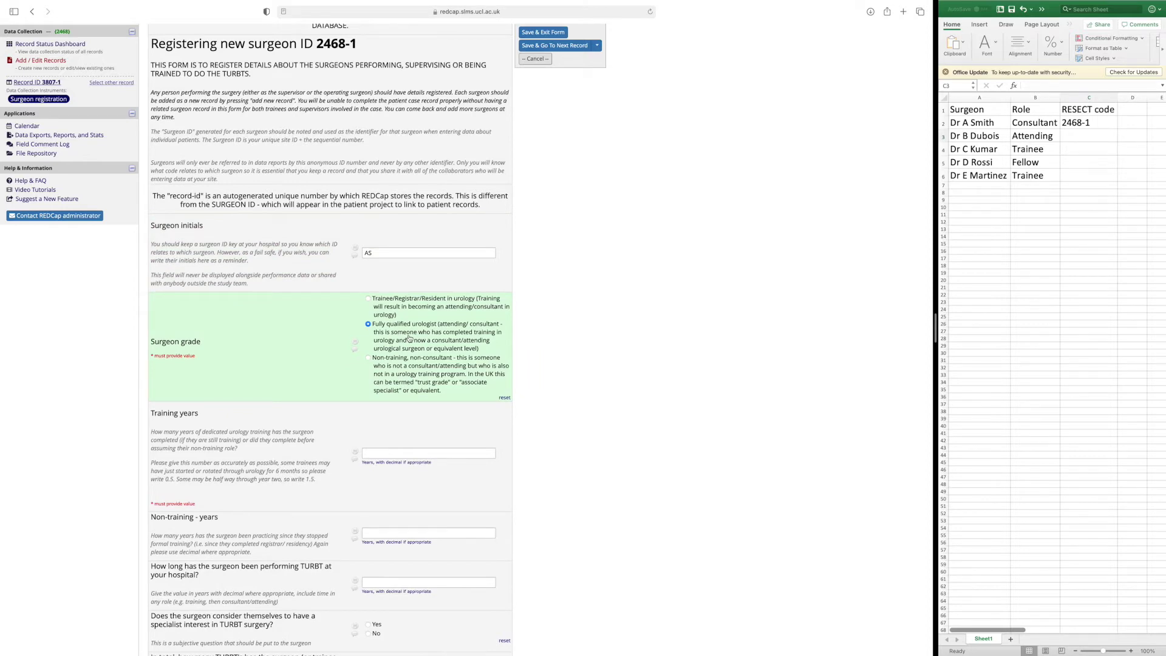
{"action": "scroll", "coordinate": [410, 338], "scroll_direction": "down", "scroll_amount": 5}
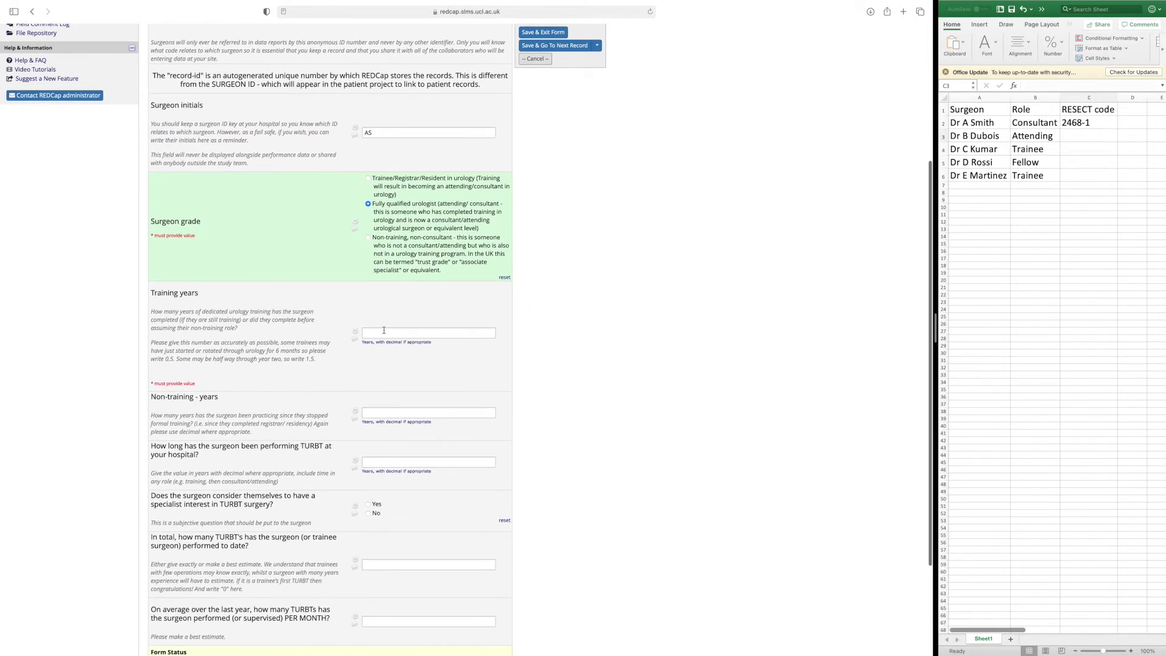
{"action": "left_click", "coordinate": [383, 330]}
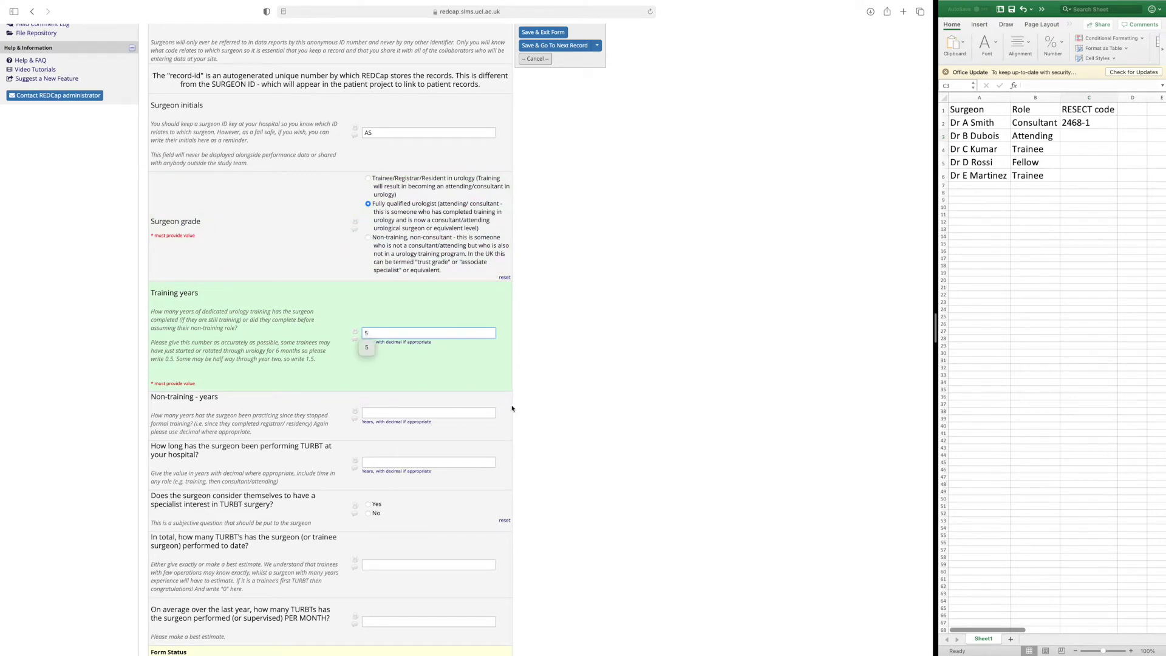
Enter 7.5 non-training years and 7.5 years performing TURBT at the hospital.
{"action": "left_click", "coordinate": [470, 412]}
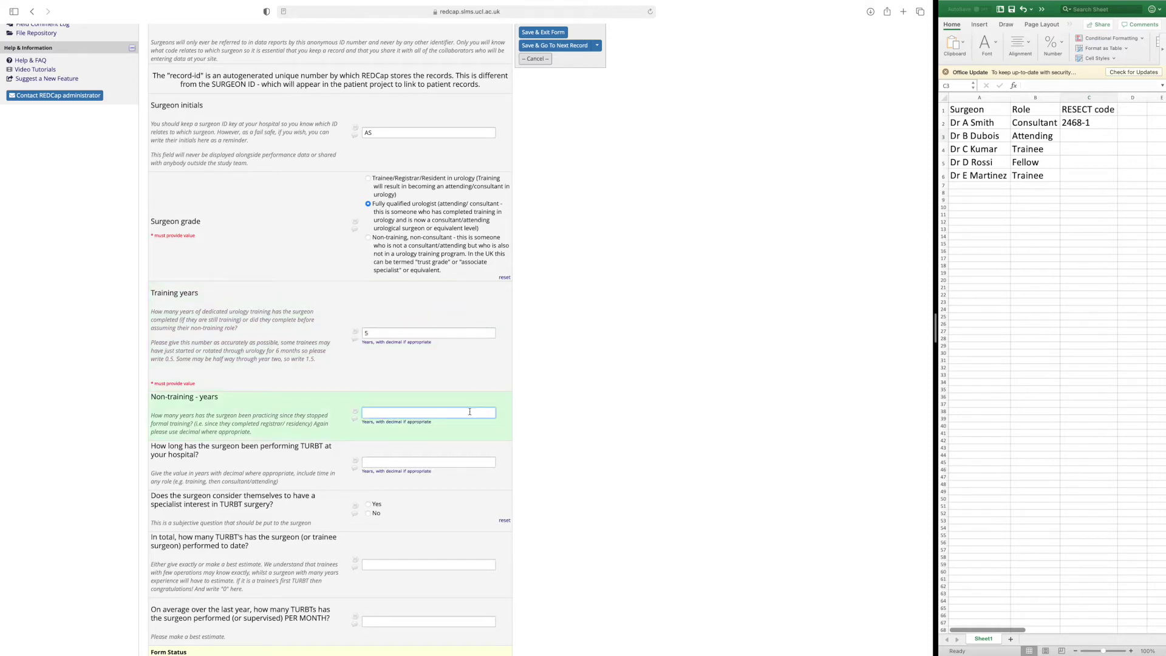
{"action": "scroll", "coordinate": [470, 412], "scroll_direction": "down", "scroll_amount": 2}
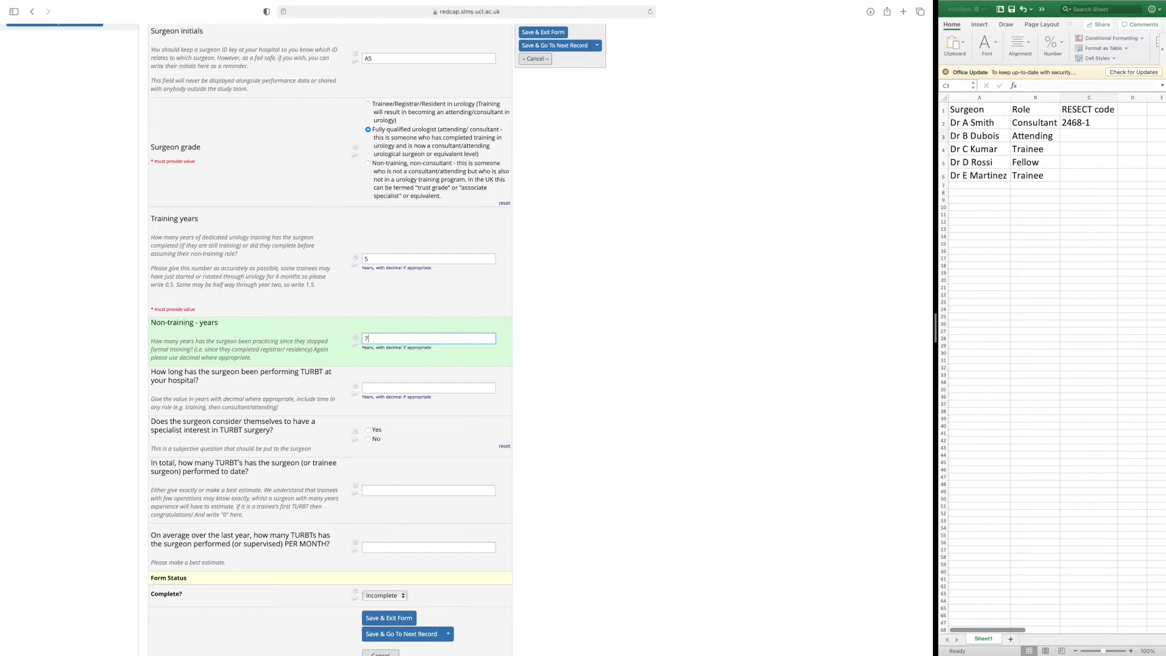
{"action": "type", "text": ".5"}
{"action": "left_click", "coordinate": [424, 390]}
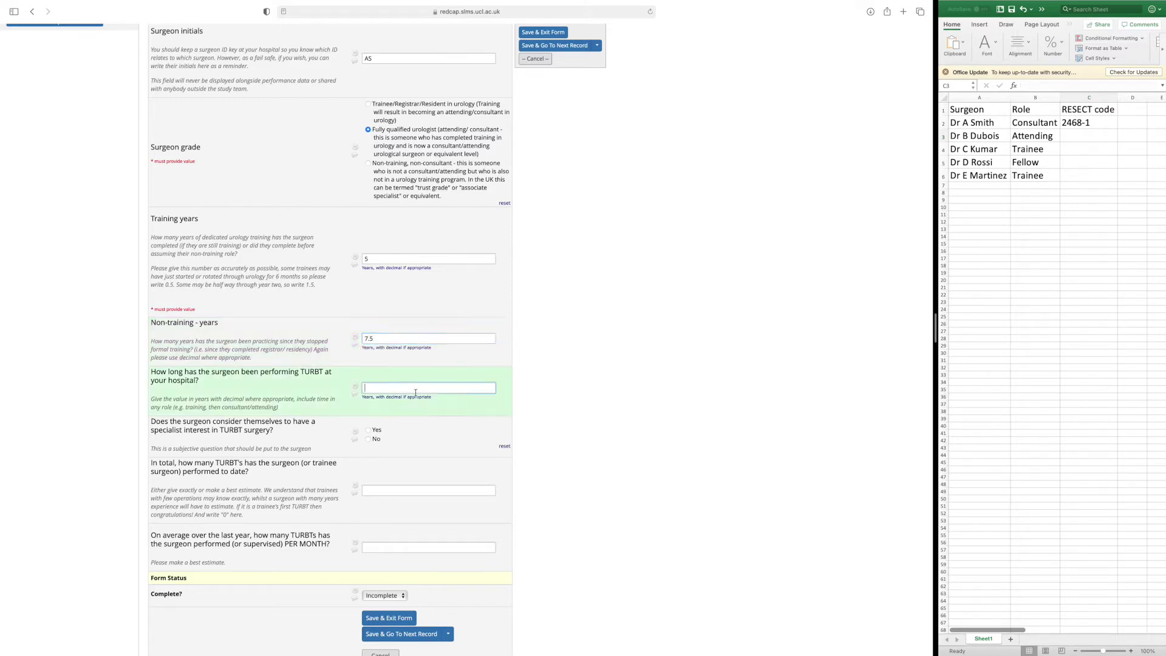
{"action": "type", "text": "7.5"}
{"action": "left_click", "coordinate": [566, 391]}
{"action": "scroll", "coordinate": [566, 391], "scroll_direction": "down", "scroll_amount": 3}
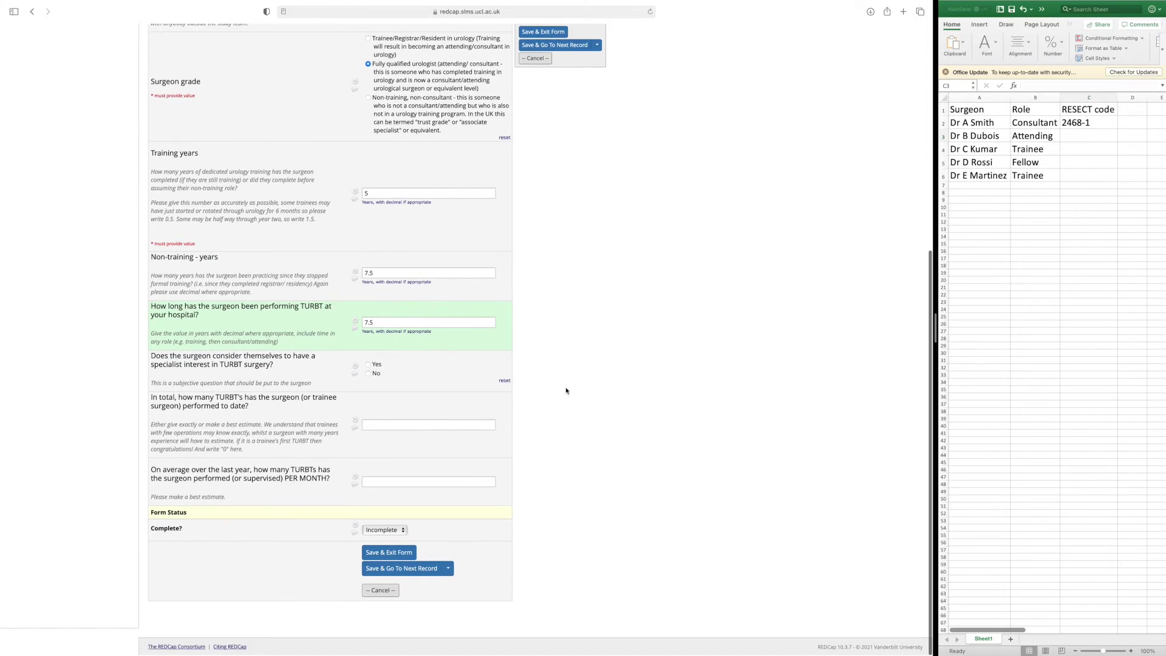
Answer No to specialist interest, with 650 TURBTs in total and 20 per month.
{"action": "left_click", "coordinate": [369, 375]}
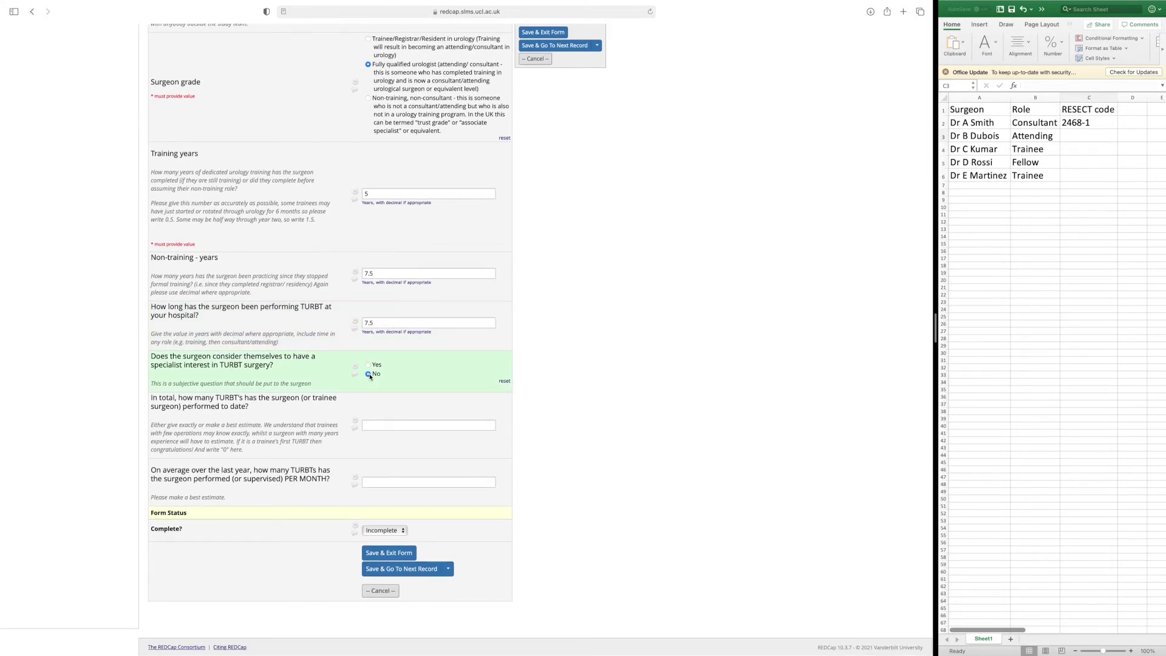
{"action": "left_click", "coordinate": [390, 423]}
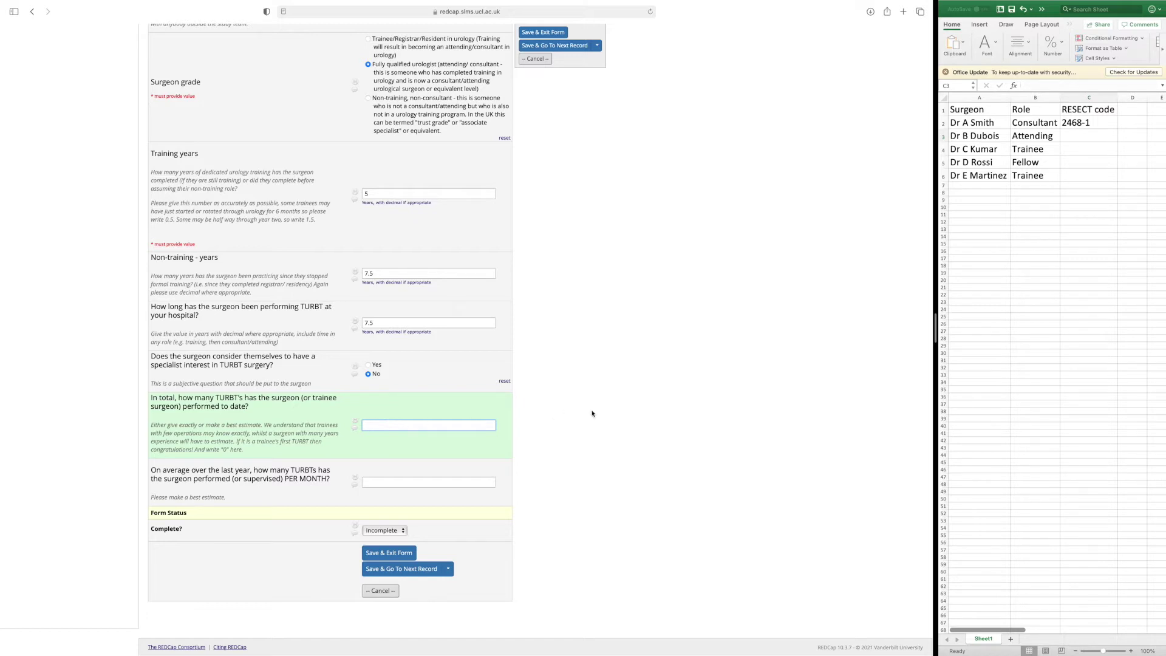
{"action": "type", "text": "650"}
{"action": "left_click", "coordinate": [402, 480]}
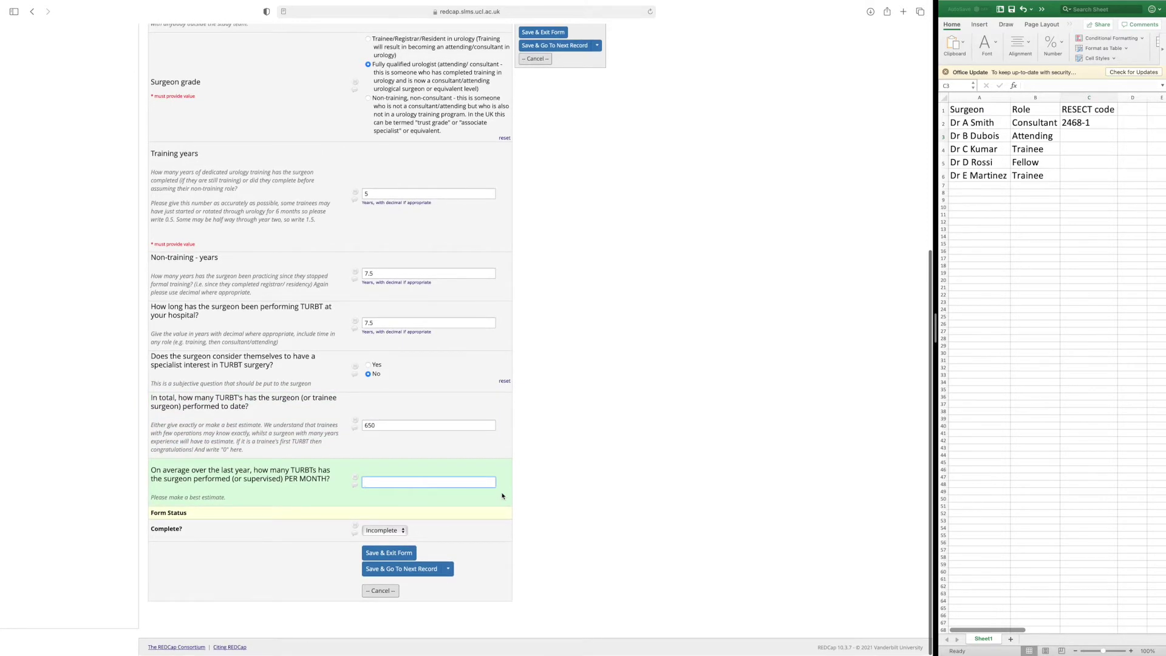
{"action": "type", "text": "0"}
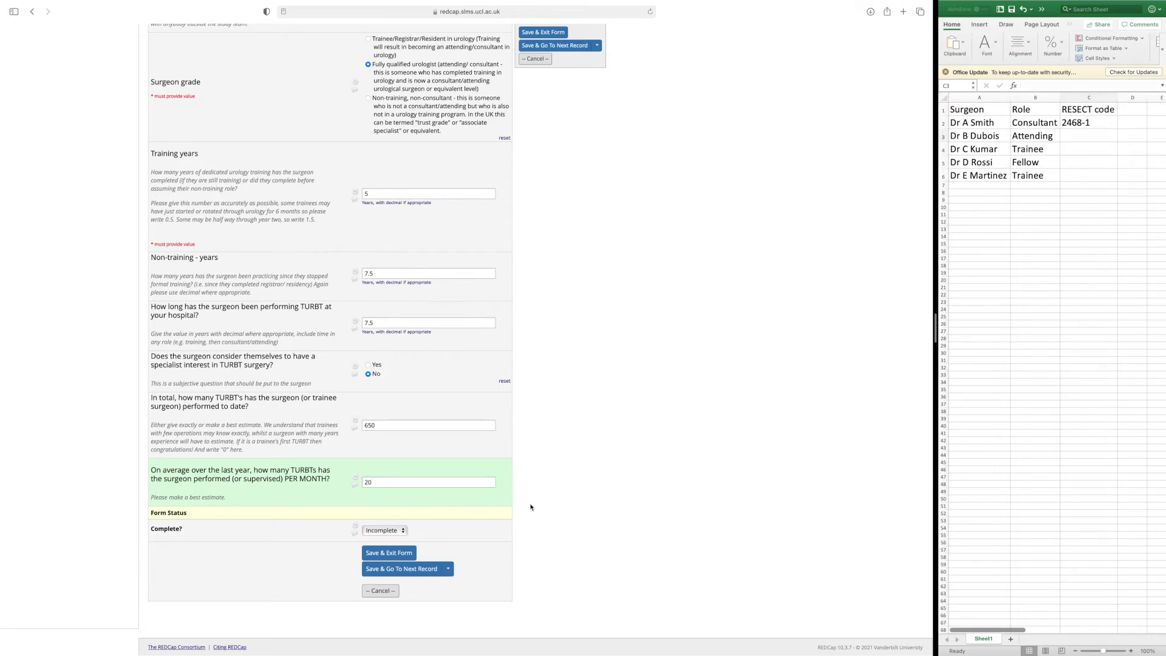
{"action": "left_click", "coordinate": [401, 532]}
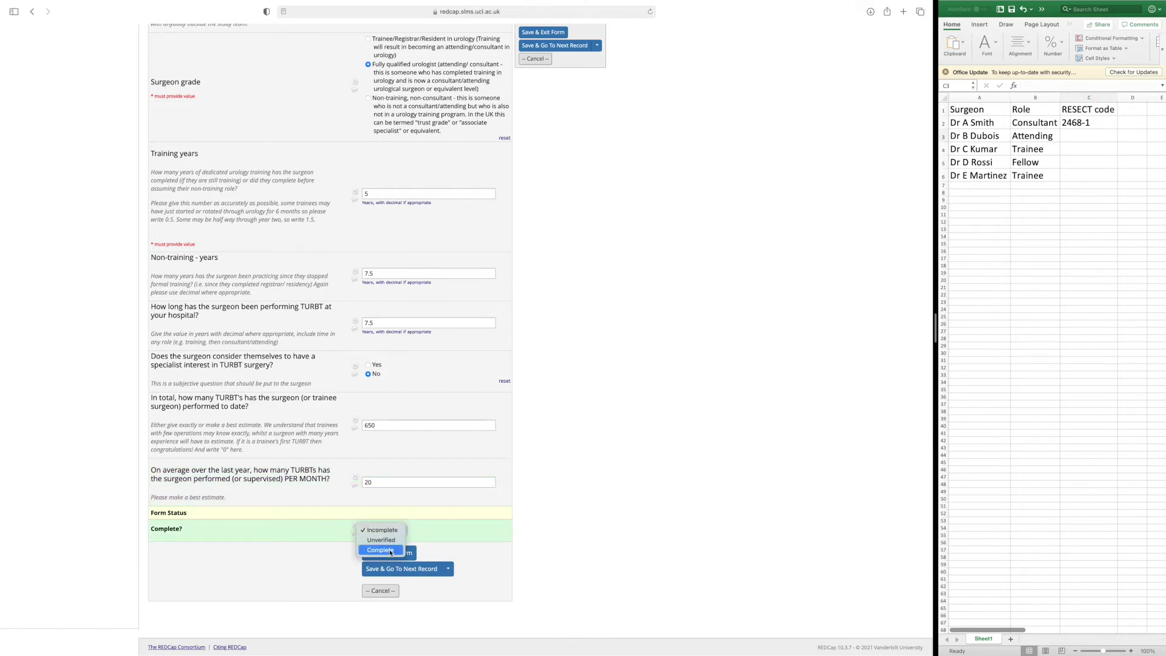
{"action": "left_click", "coordinate": [391, 551]}
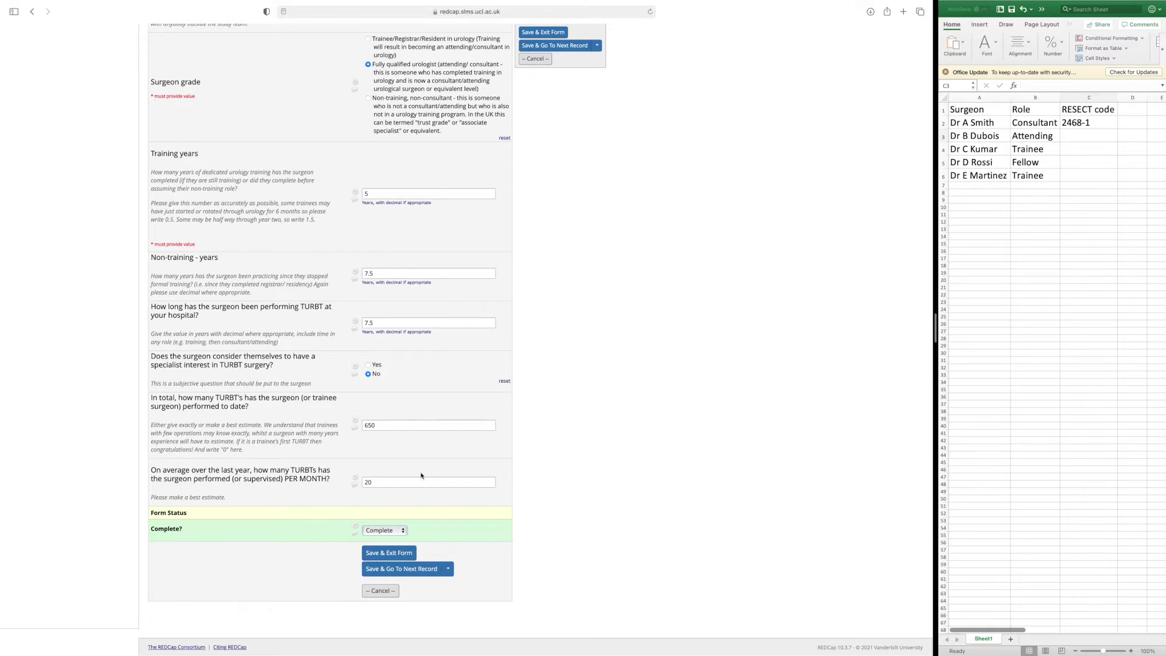
{"action": "left_click_drag", "start_coordinate": [389, 426], "coordinate": [355, 426]}
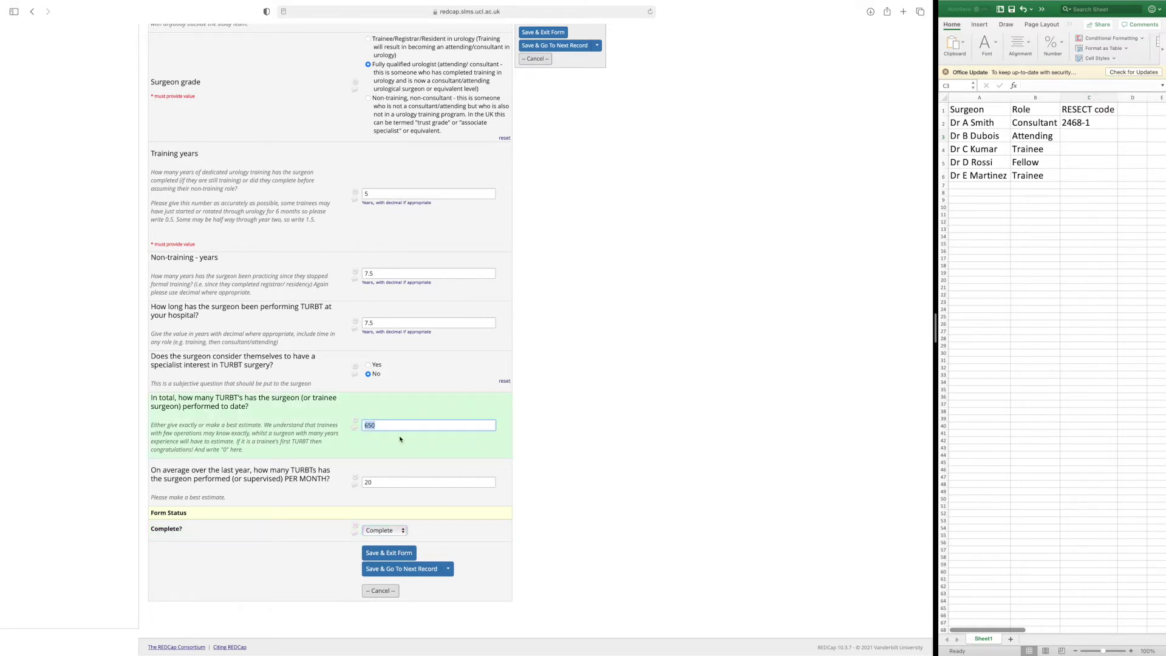
{"action": "left_click", "coordinate": [399, 531]}
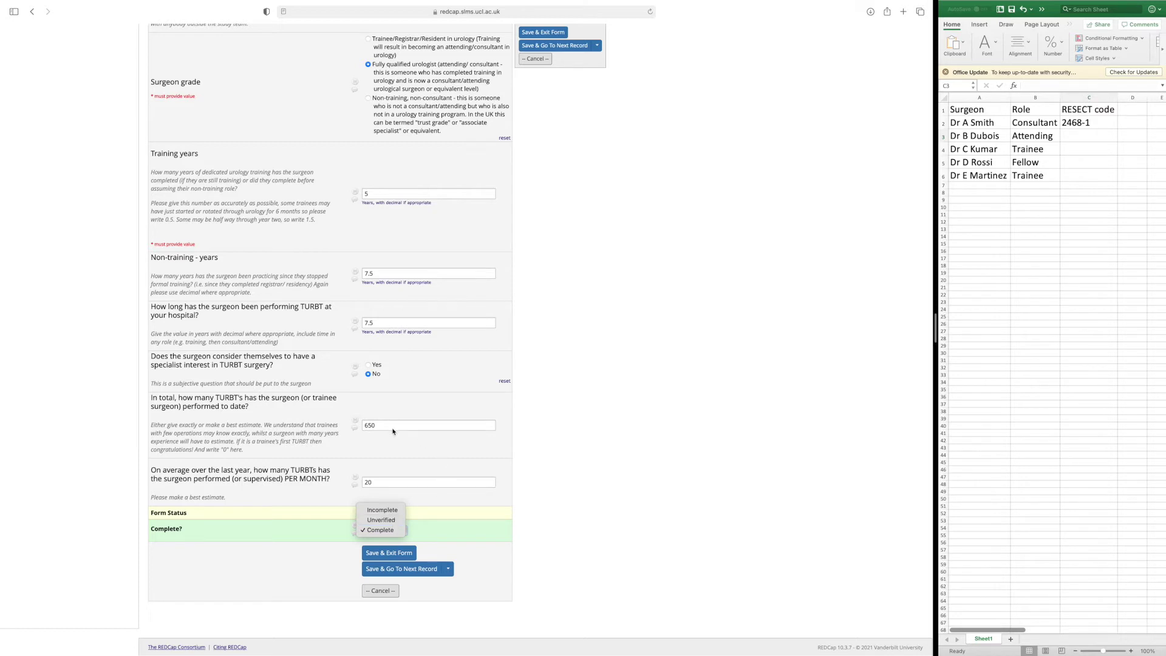
{"action": "left_click", "coordinate": [385, 531]}
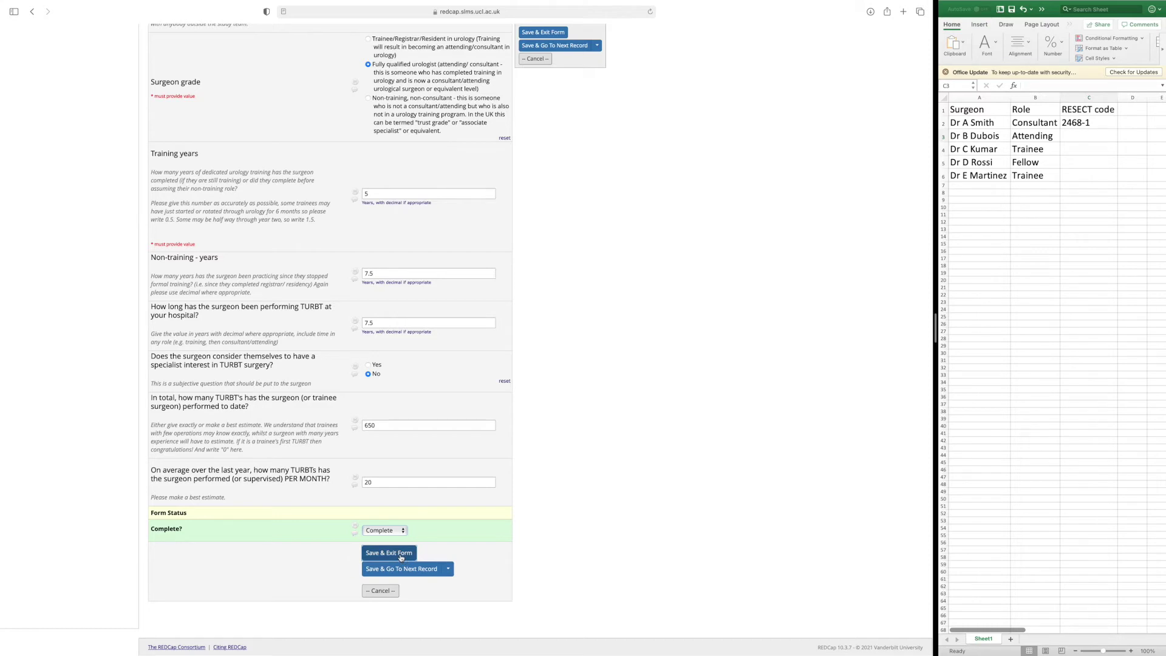
{"action": "left_click", "coordinate": [401, 554]}
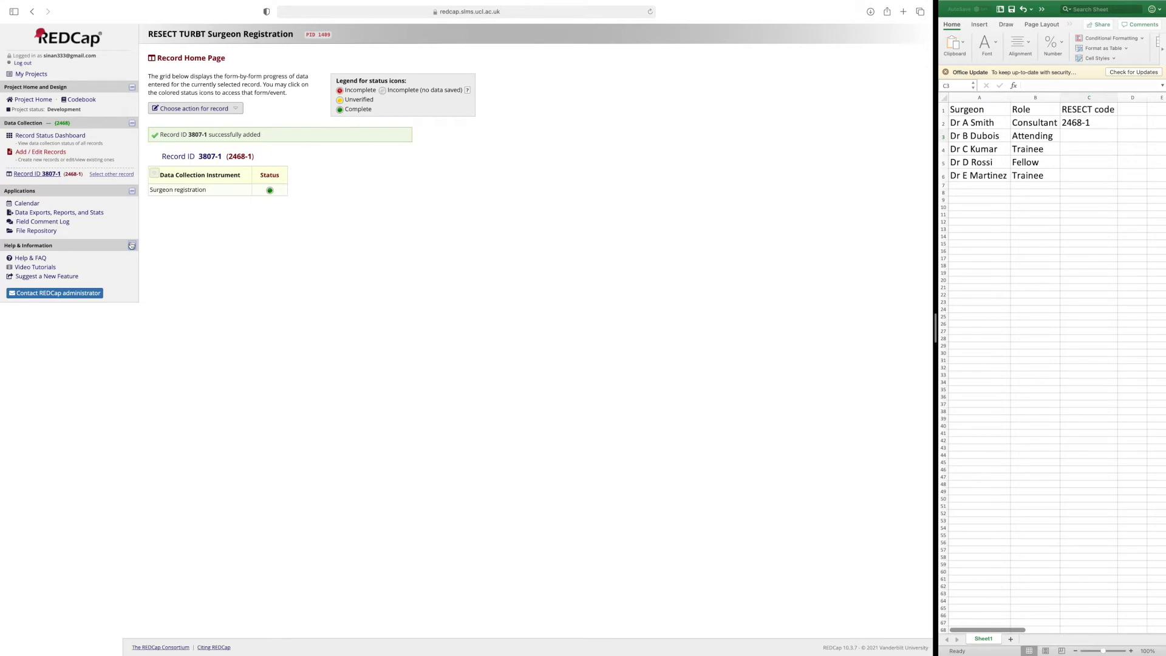
Open the Codebook and scroll through the Surgeon registration field definitions.
{"action": "left_click", "coordinate": [82, 101]}
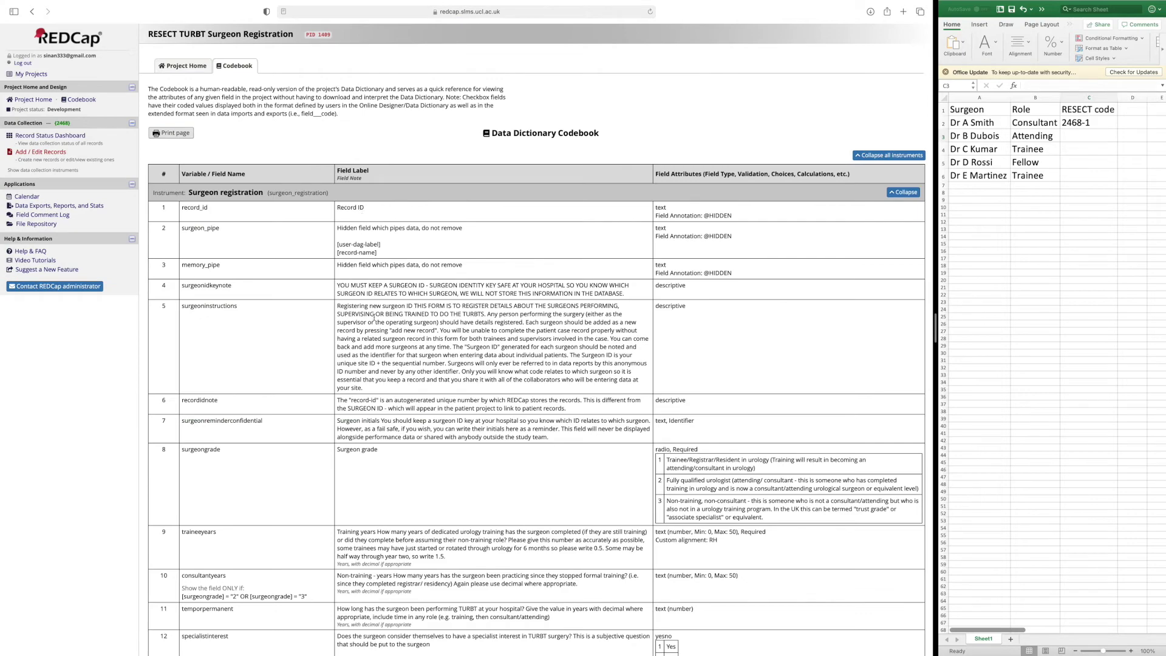
{"action": "scroll", "coordinate": [375, 316], "scroll_direction": "down", "scroll_amount": 5}
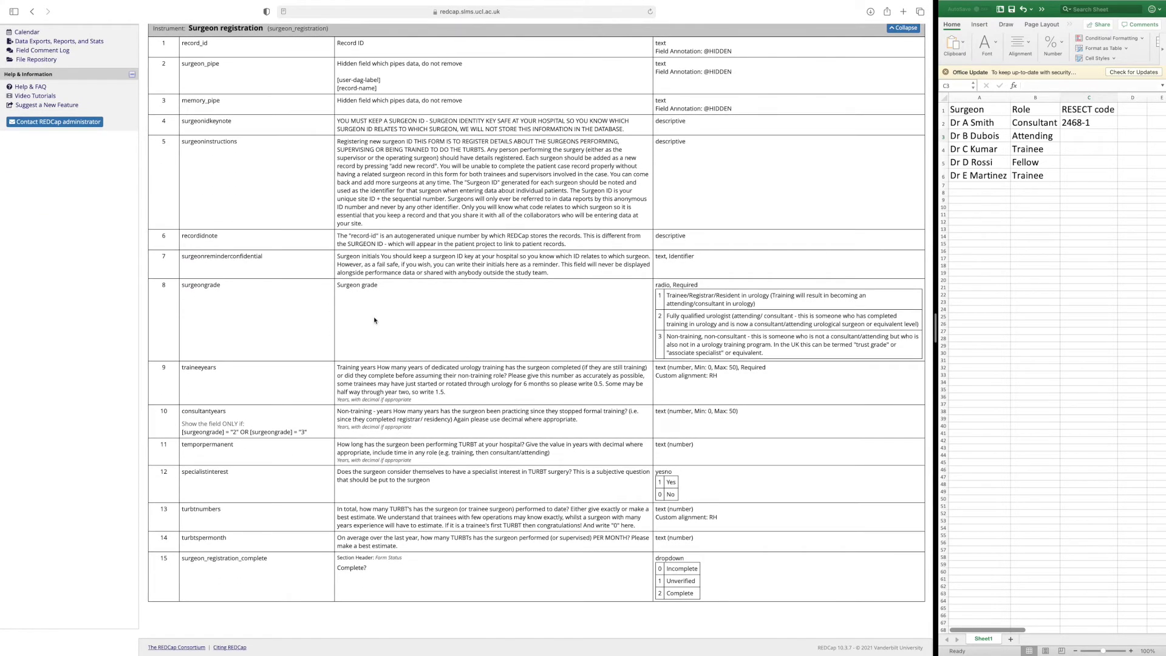
{"action": "scroll", "coordinate": [374, 320], "scroll_direction": "up", "scroll_amount": 3}
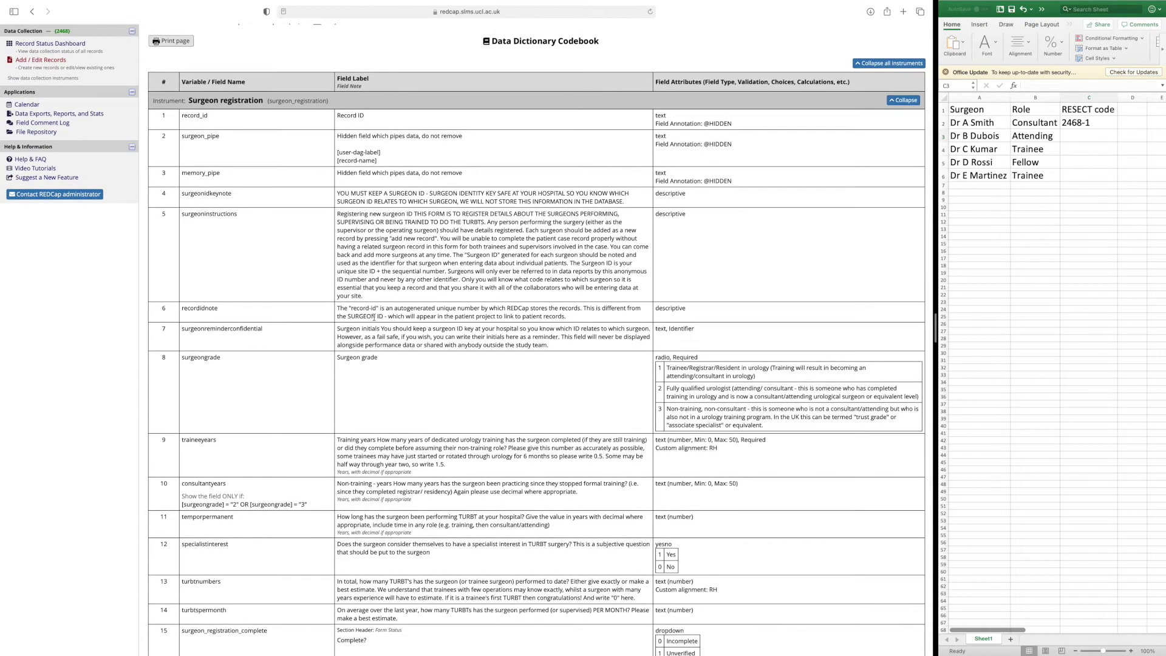
{"action": "scroll", "coordinate": [374, 317], "scroll_direction": "up", "scroll_amount": 1}
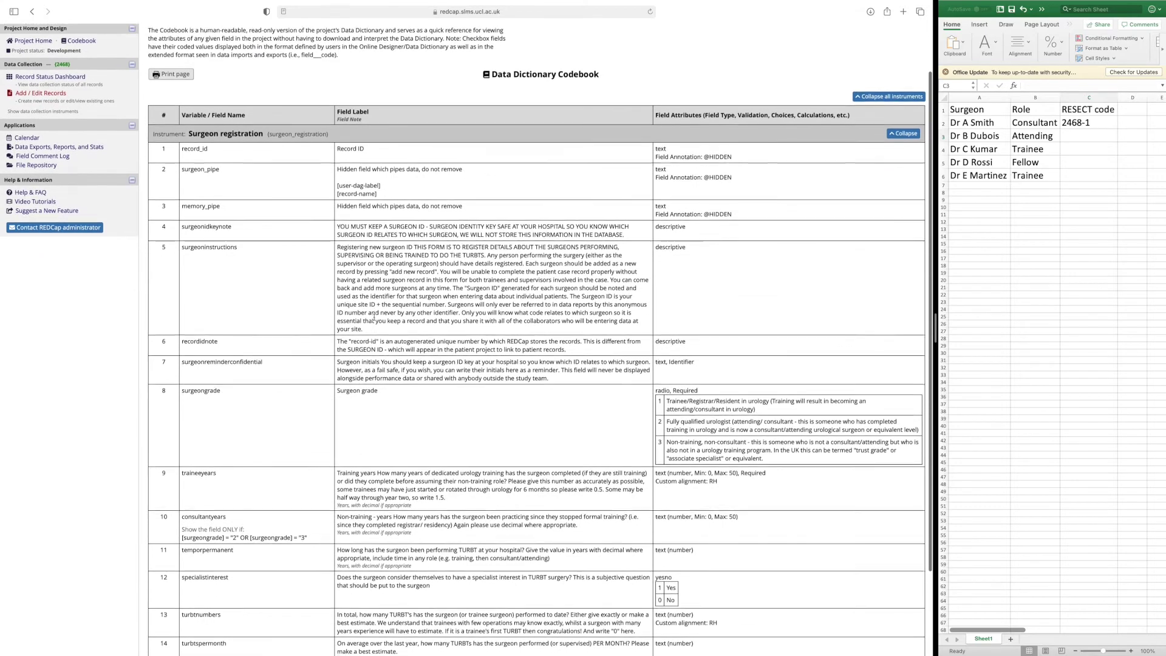
{"action": "scroll", "coordinate": [374, 316], "scroll_direction": "down", "scroll_amount": 2}
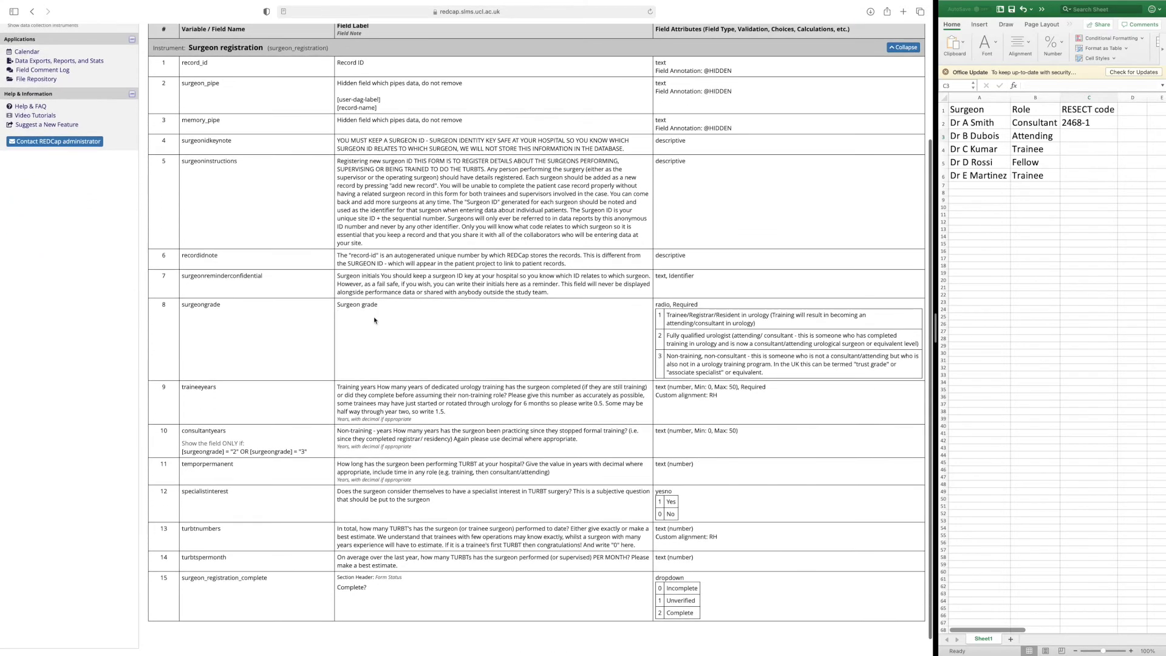
{"action": "scroll", "coordinate": [375, 320], "scroll_direction": "up", "scroll_amount": 1}
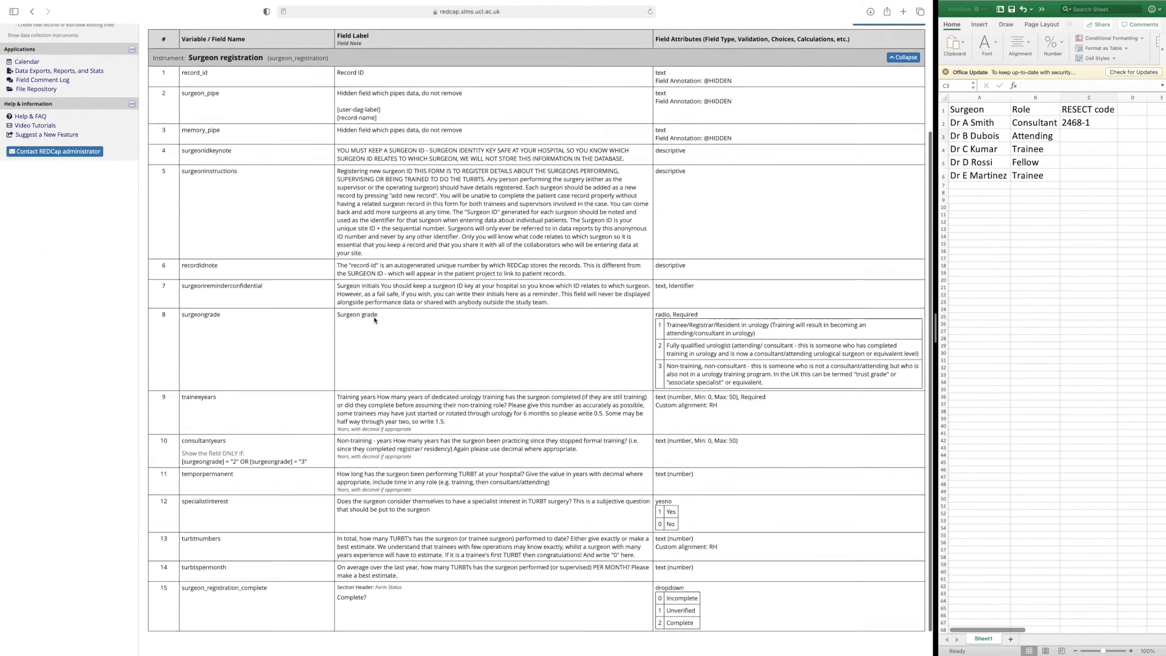
{"action": "scroll", "coordinate": [374, 317], "scroll_direction": "down", "scroll_amount": 1}
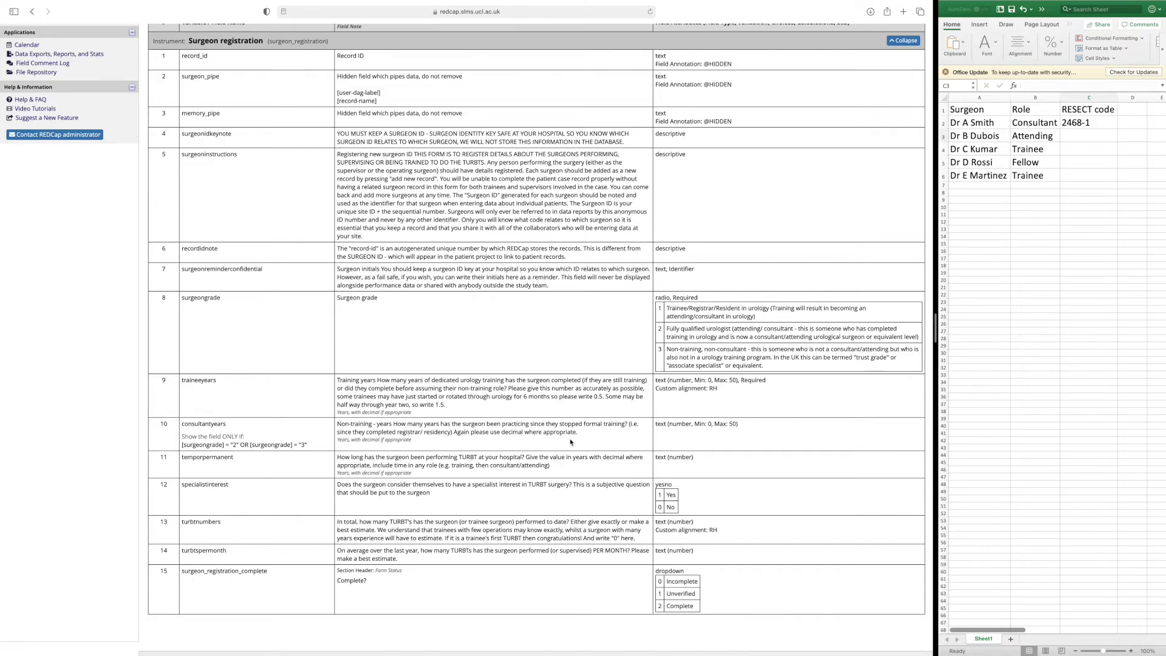
{"action": "scroll", "coordinate": [570, 441], "scroll_direction": "up", "scroll_amount": 3}
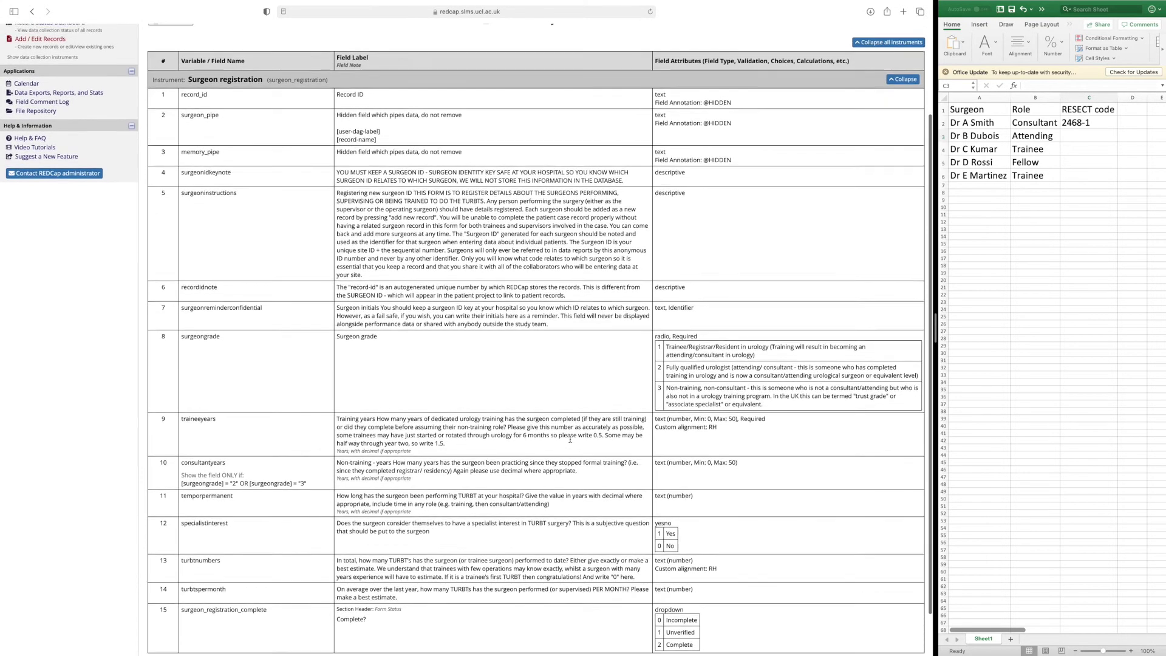
{"action": "scroll", "coordinate": [570, 440], "scroll_direction": "up", "scroll_amount": 6}
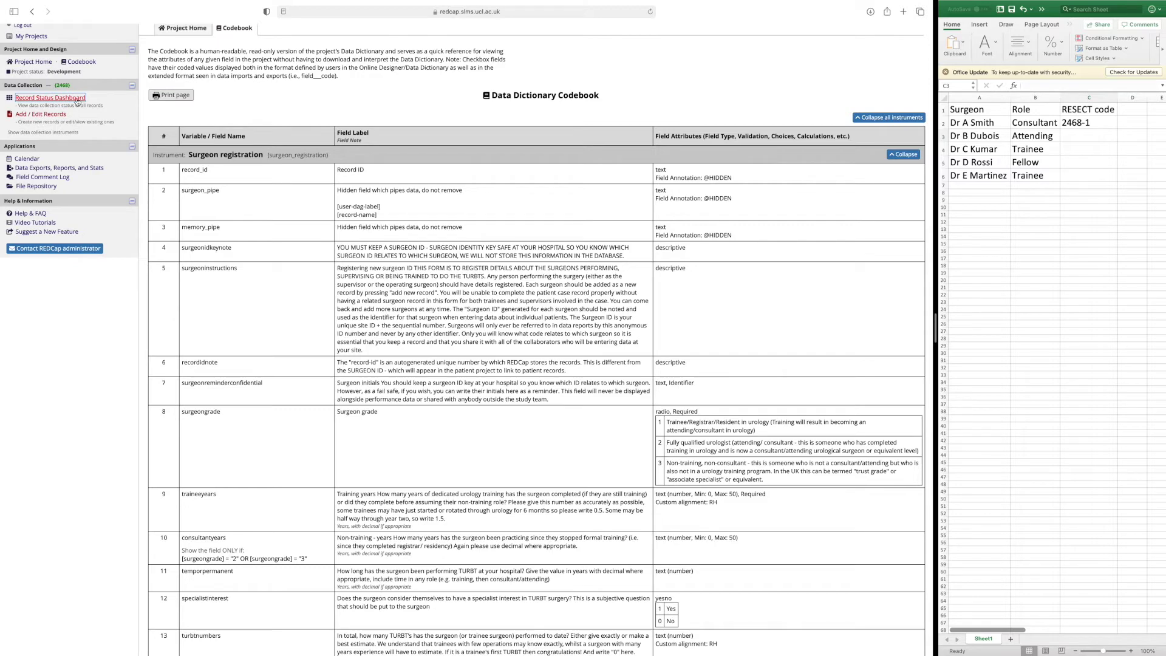
{"action": "left_click", "coordinate": [49, 98]}
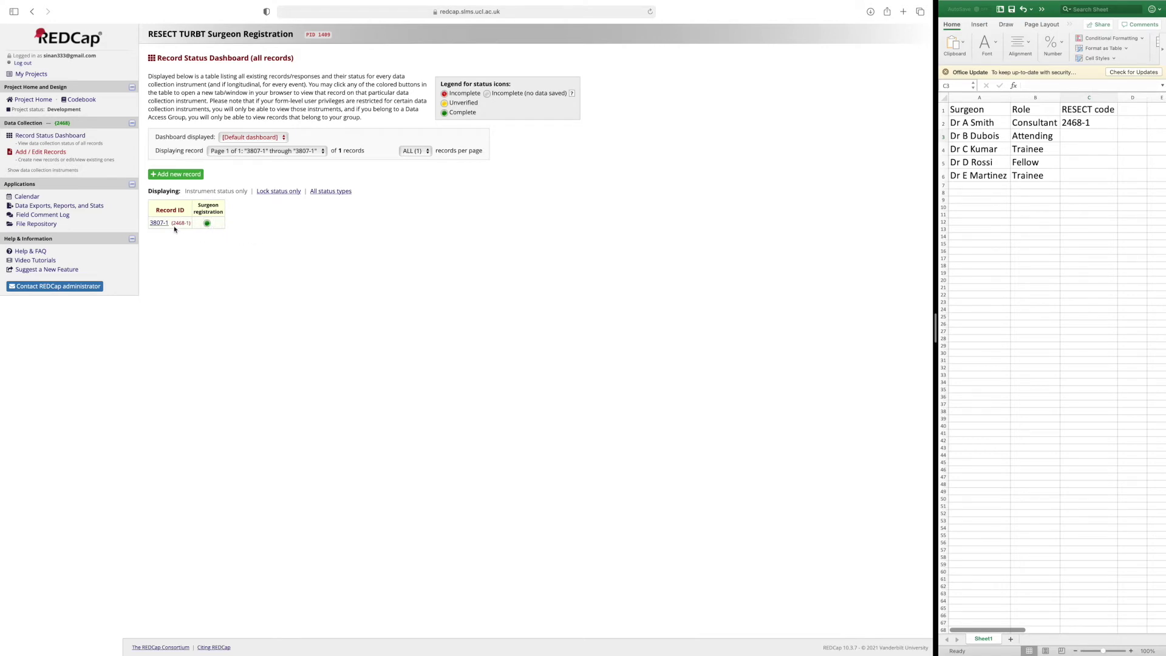
Check that dashboard record 3807-1 carries surgeon code 2468-1.
{"action": "left_click_drag", "start_coordinate": [174, 224], "coordinate": [190, 226]}
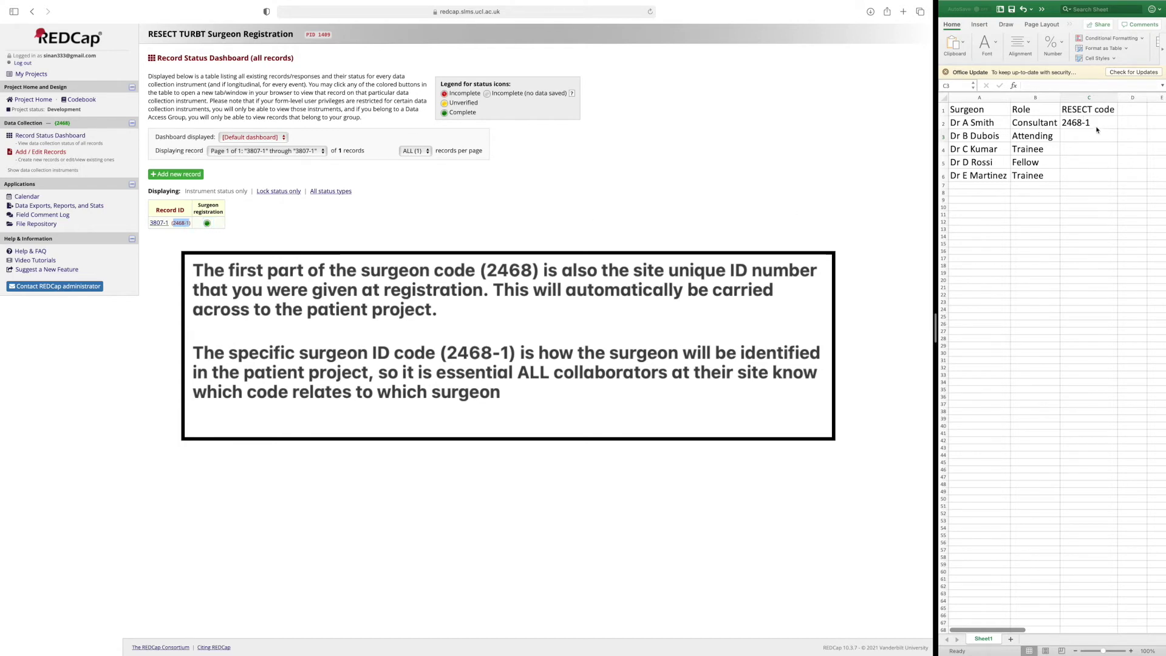
{"action": "left_click", "coordinate": [247, 205]}
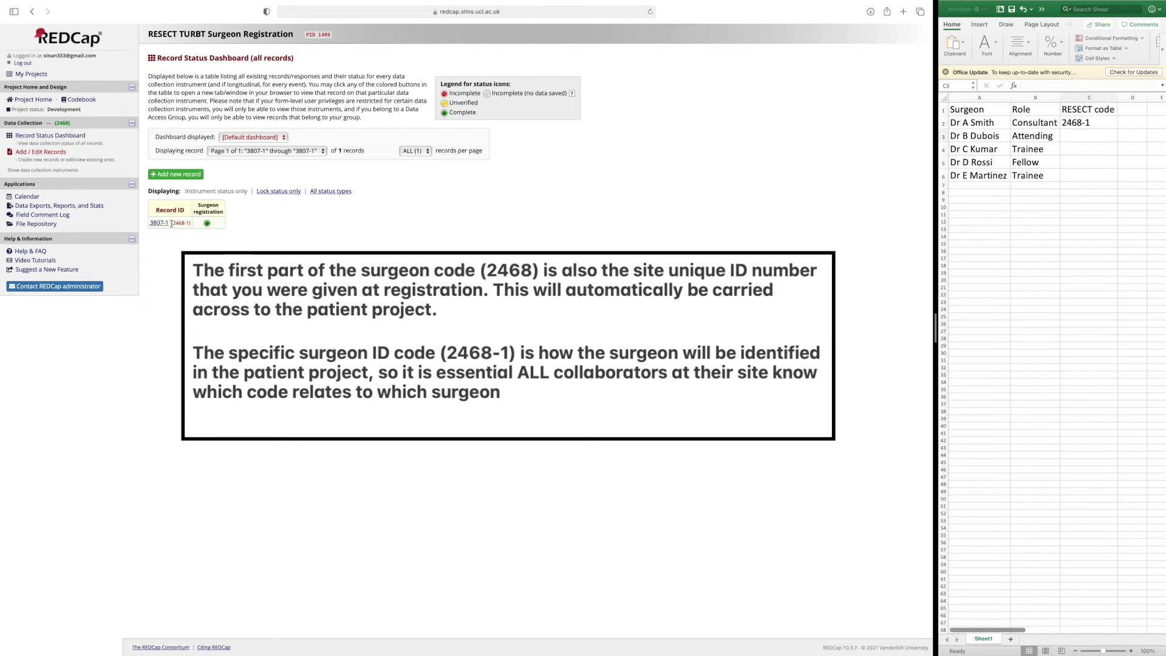
Reopen record 3807-1's Surgeon registration form and save and exit it.
{"action": "left_click", "coordinate": [207, 223]}
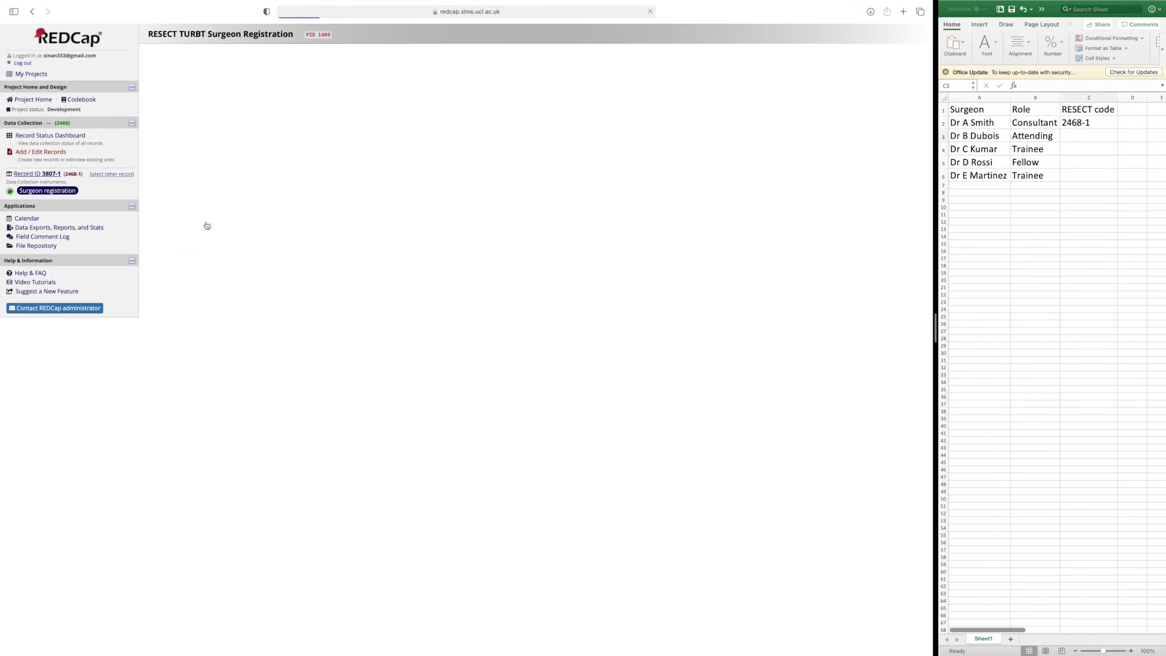
{"action": "scroll", "coordinate": [353, 391], "scroll_direction": "down", "scroll_amount": 3}
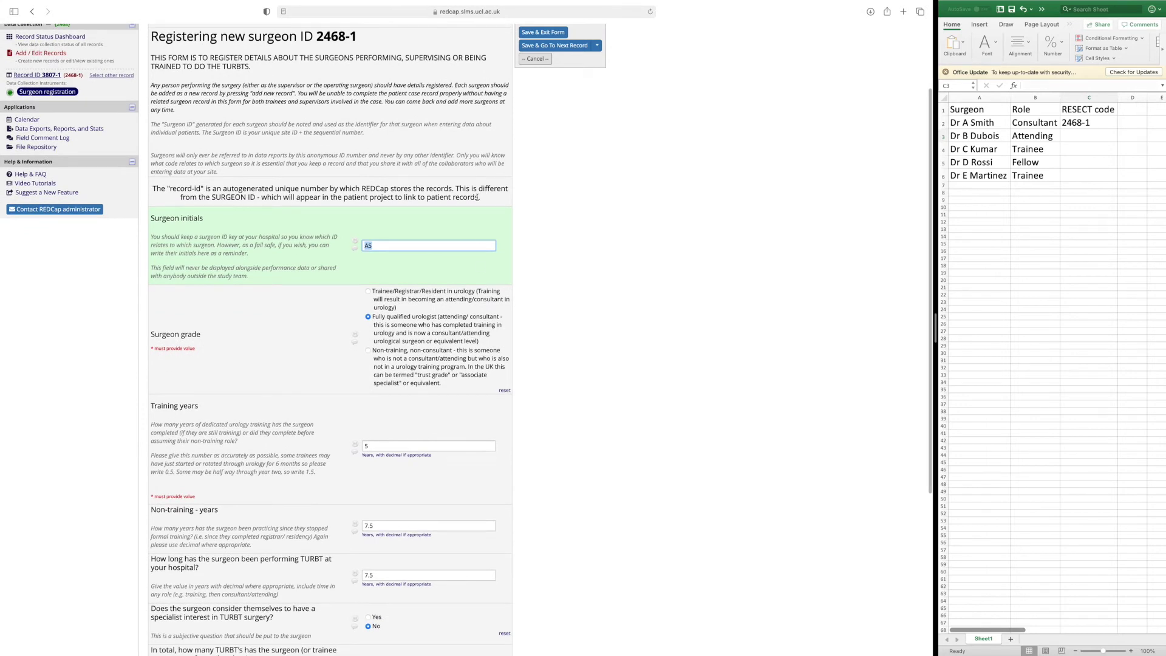
{"action": "left_click", "coordinate": [548, 33]}
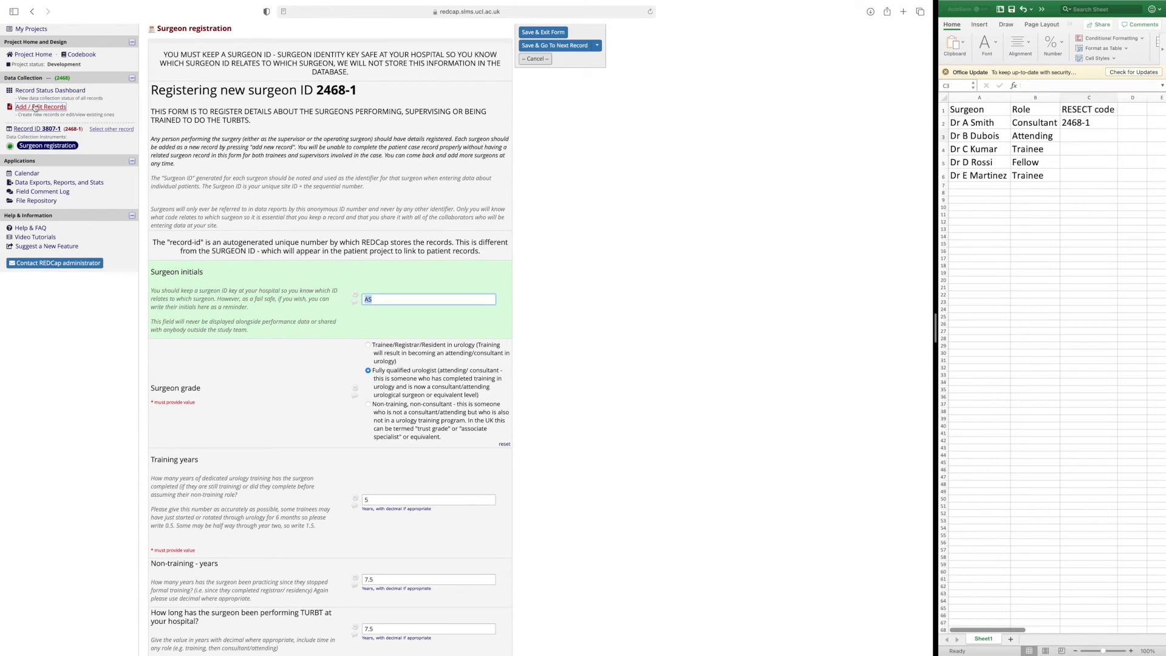
Review existing record 2468-1 via Add / Edit Records, then create new record 2468-2.
{"action": "left_click", "coordinate": [40, 107]}
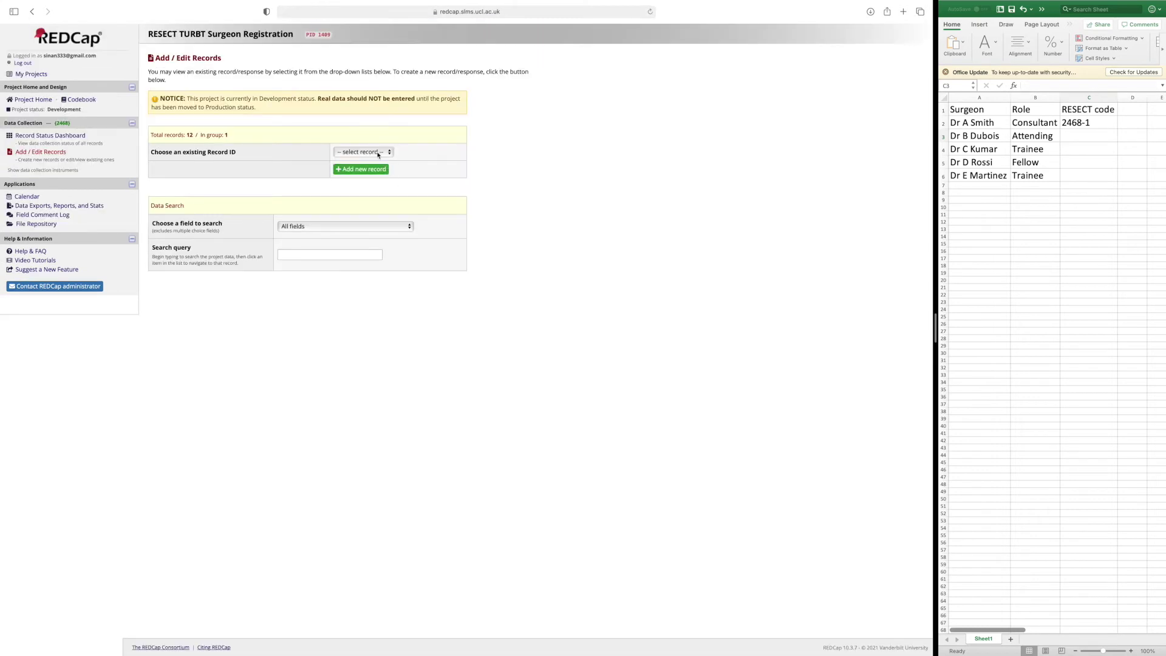
{"action": "left_click", "coordinate": [382, 152]}
{"action": "left_click", "coordinate": [376, 162]}
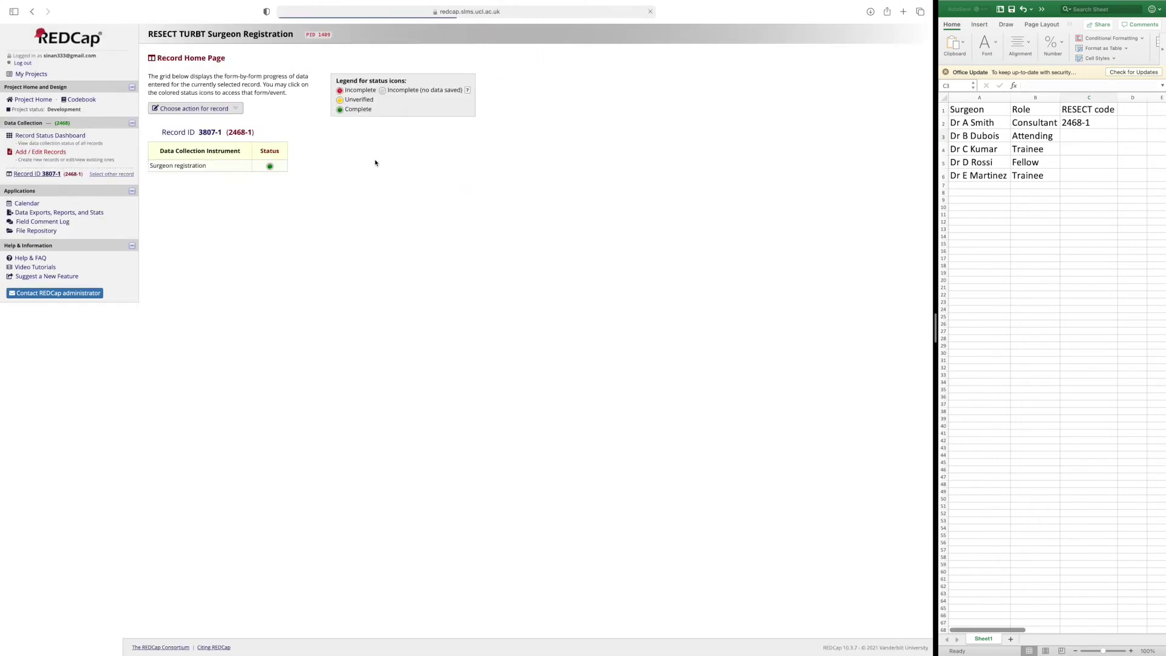
{"action": "left_click", "coordinate": [270, 164]}
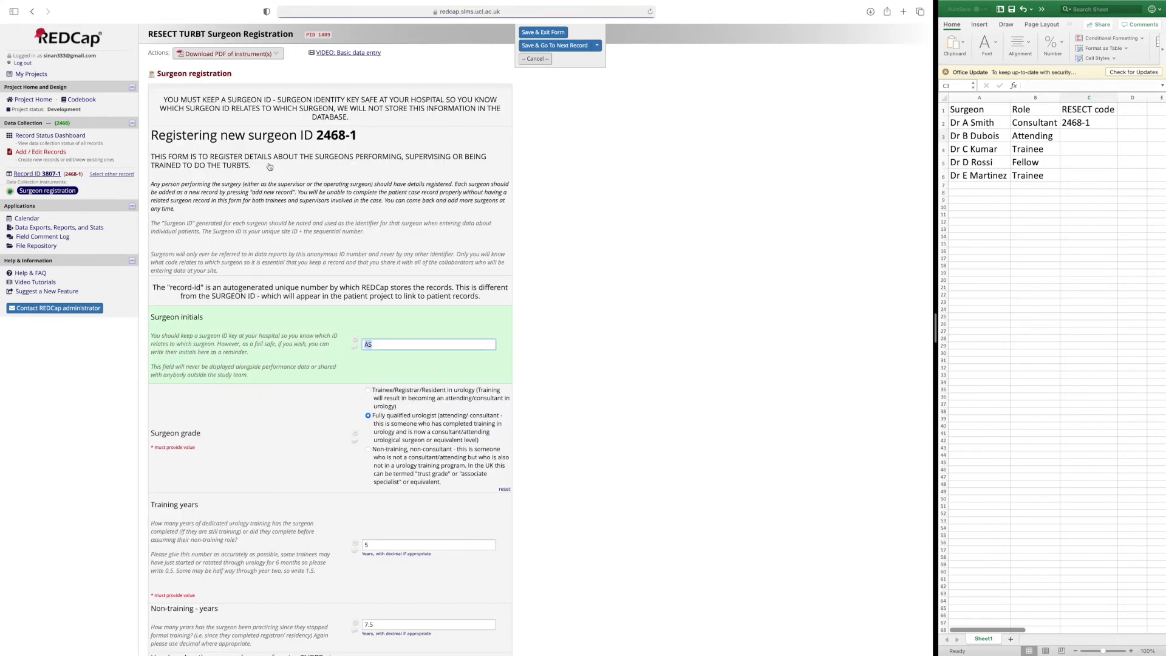
{"action": "scroll", "coordinate": [349, 325], "scroll_direction": "down", "scroll_amount": 5}
{"action": "scroll", "coordinate": [349, 326], "scroll_direction": "down", "scroll_amount": 4}
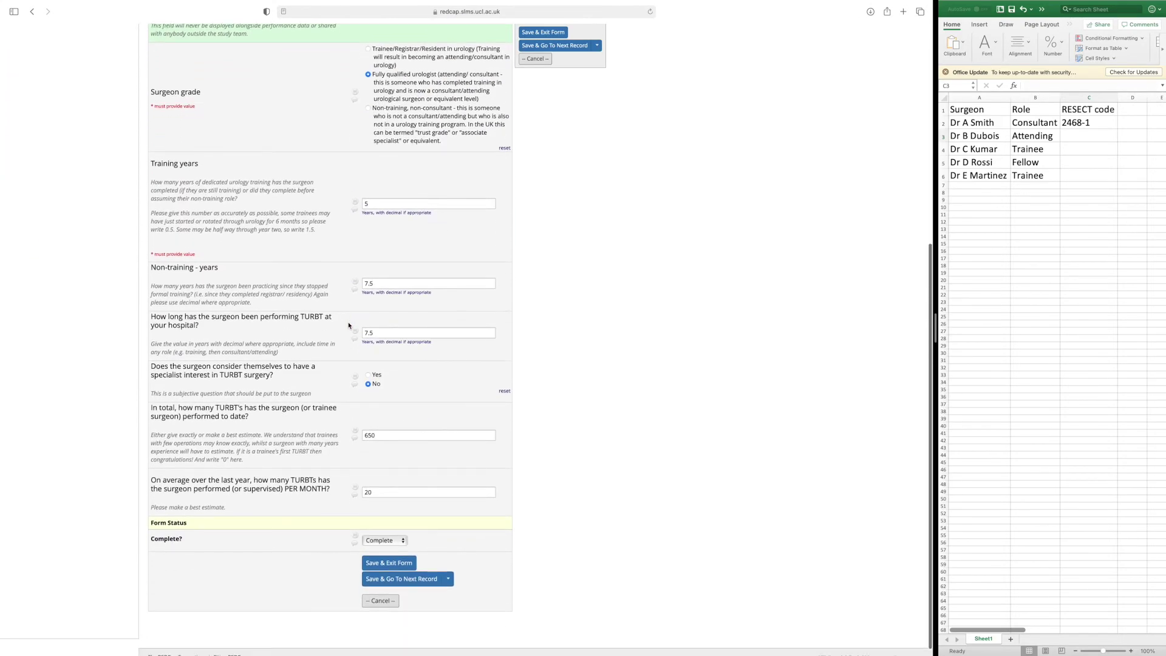
{"action": "scroll", "coordinate": [349, 326], "scroll_direction": "up", "scroll_amount": 7}
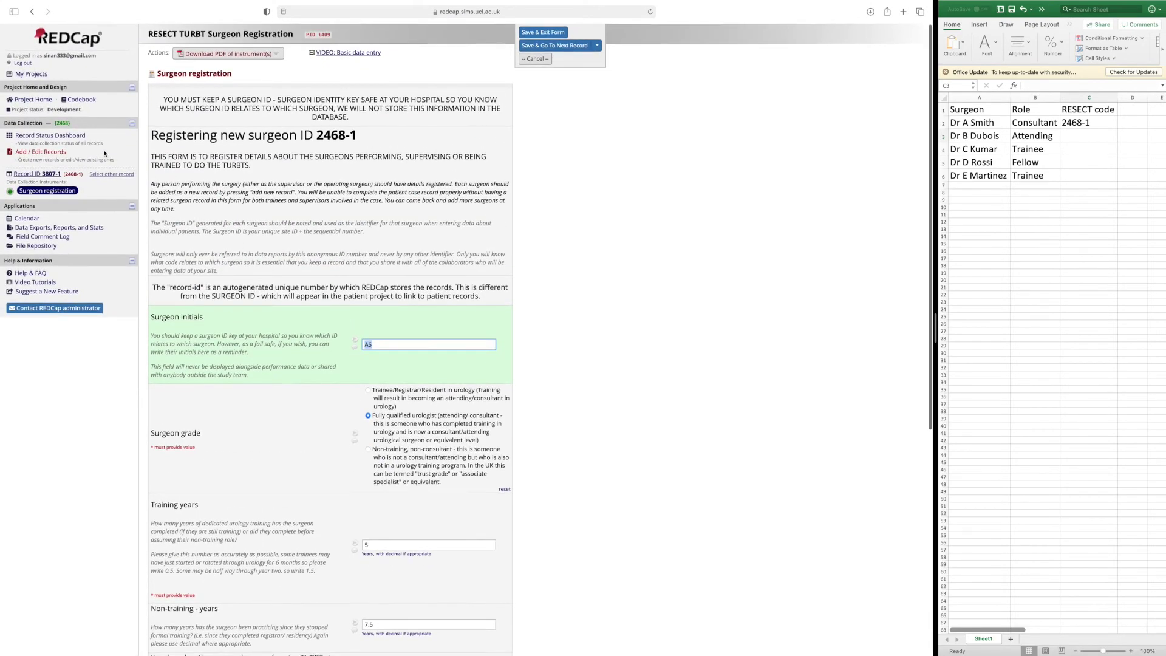
{"action": "left_click", "coordinate": [61, 152]}
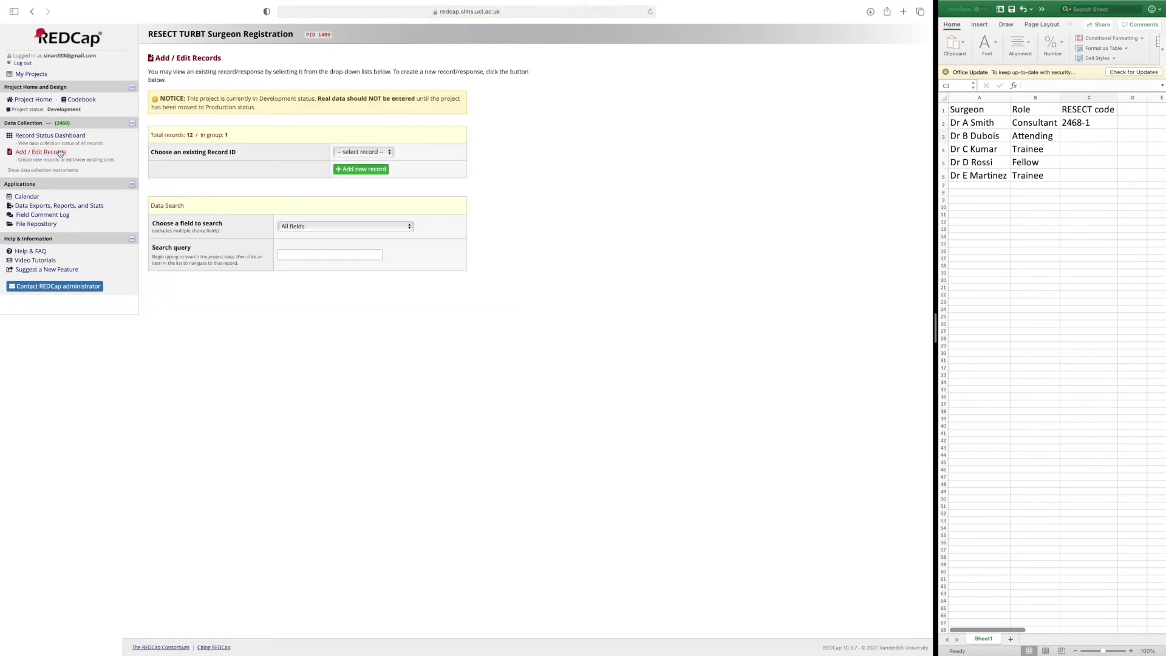
{"action": "left_click", "coordinate": [363, 172]}
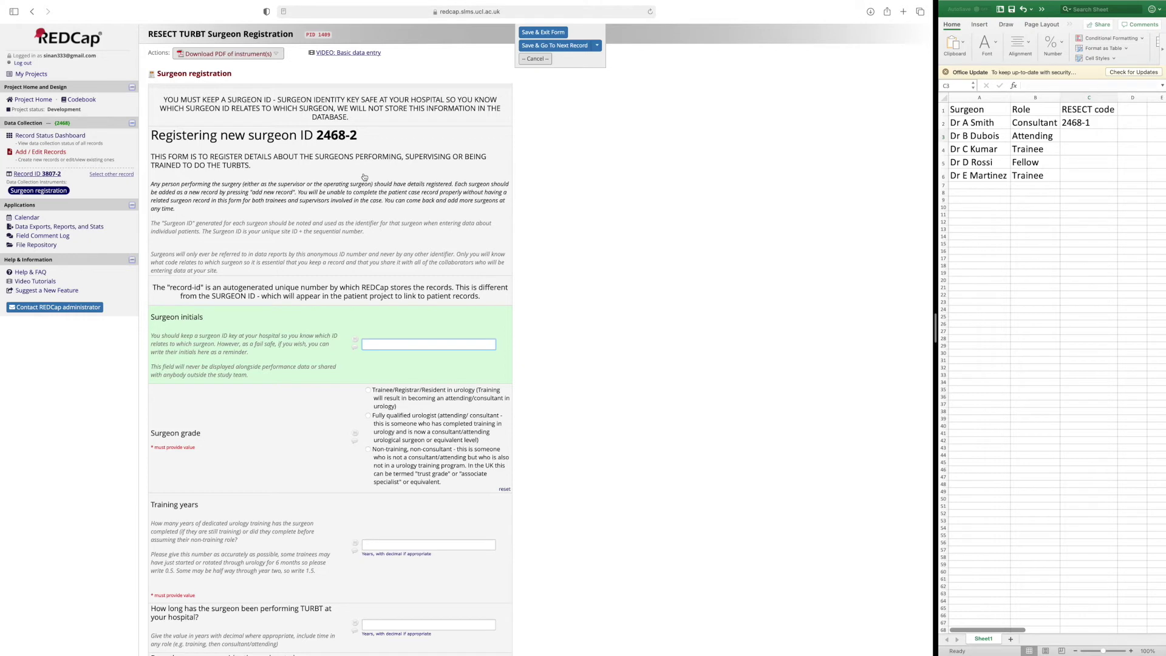
Log RESECT code 2468-2 in Excel cell C3 for the attending surgeon.
{"action": "left_click", "coordinate": [978, 138]}
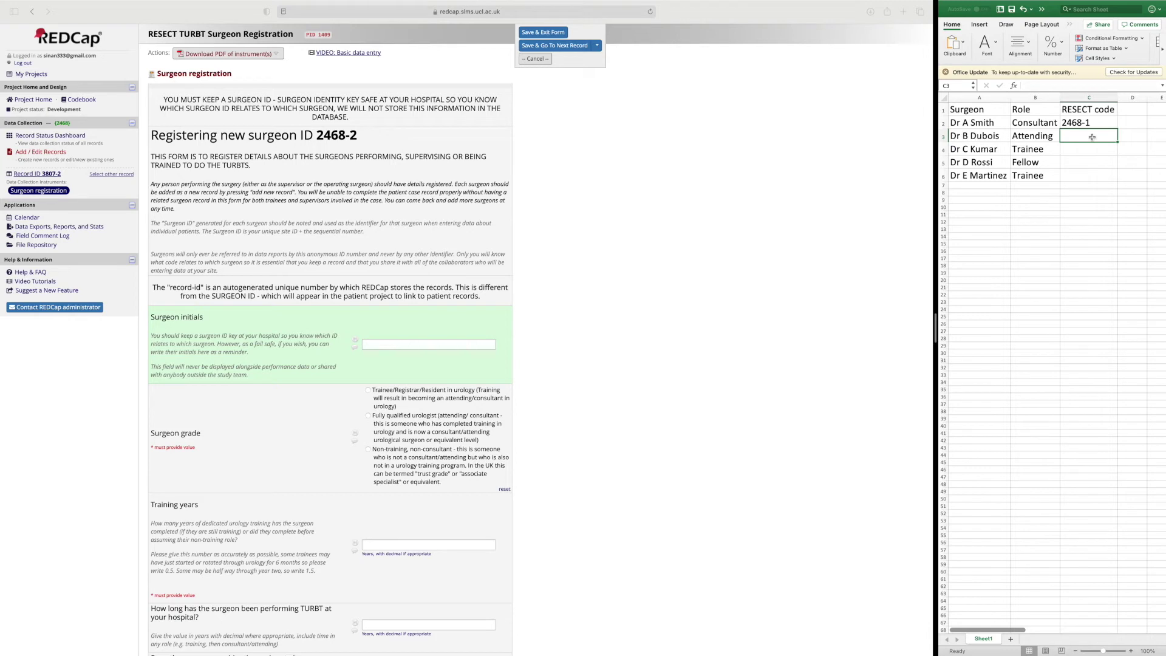
{"action": "type", "text": "2468"}
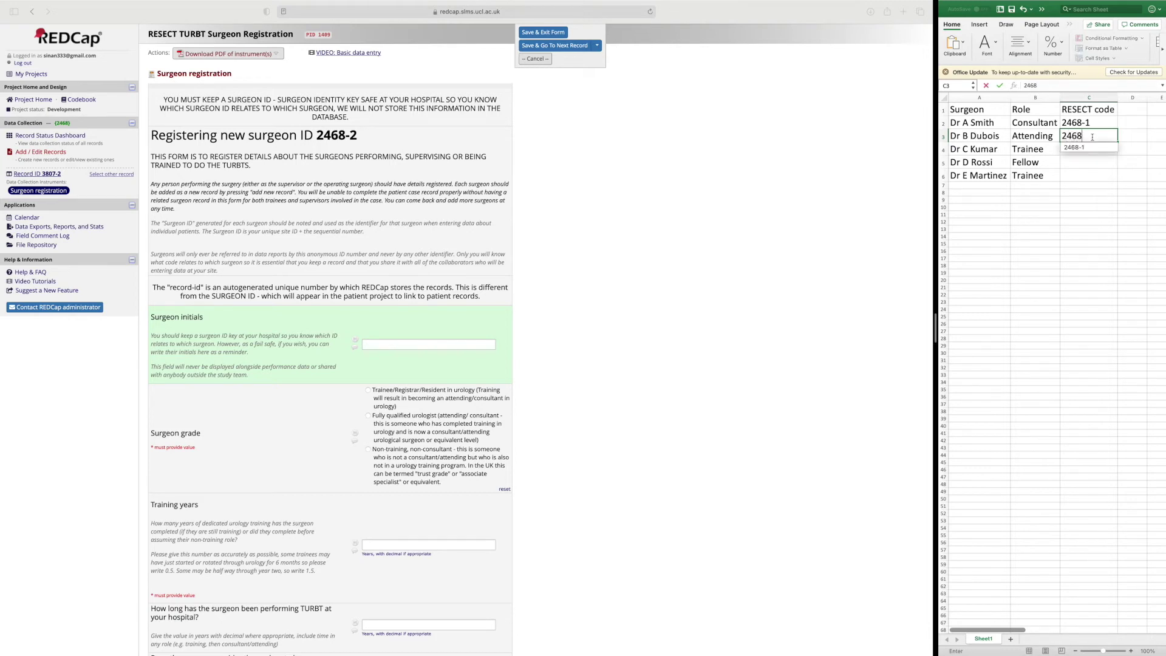
{"action": "type", "text": "-2"}
{"action": "left_click", "coordinate": [680, 136]}
{"action": "scroll", "coordinate": [406, 309], "scroll_direction": "down", "scroll_amount": 2}
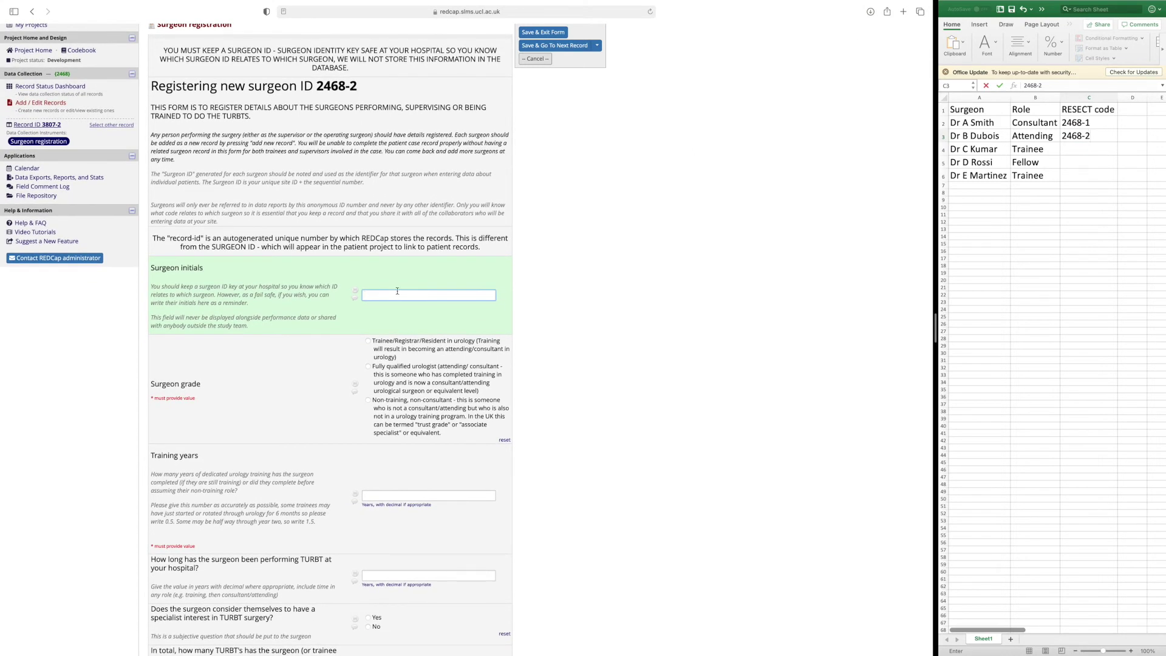
Enter initials BD, fully qualified urologist grade, and 1 for the years fields.
{"action": "type", "text": "BD"}
{"action": "left_click", "coordinate": [394, 371]}
{"action": "scroll", "coordinate": [394, 372], "scroll_direction": "down", "scroll_amount": 2}
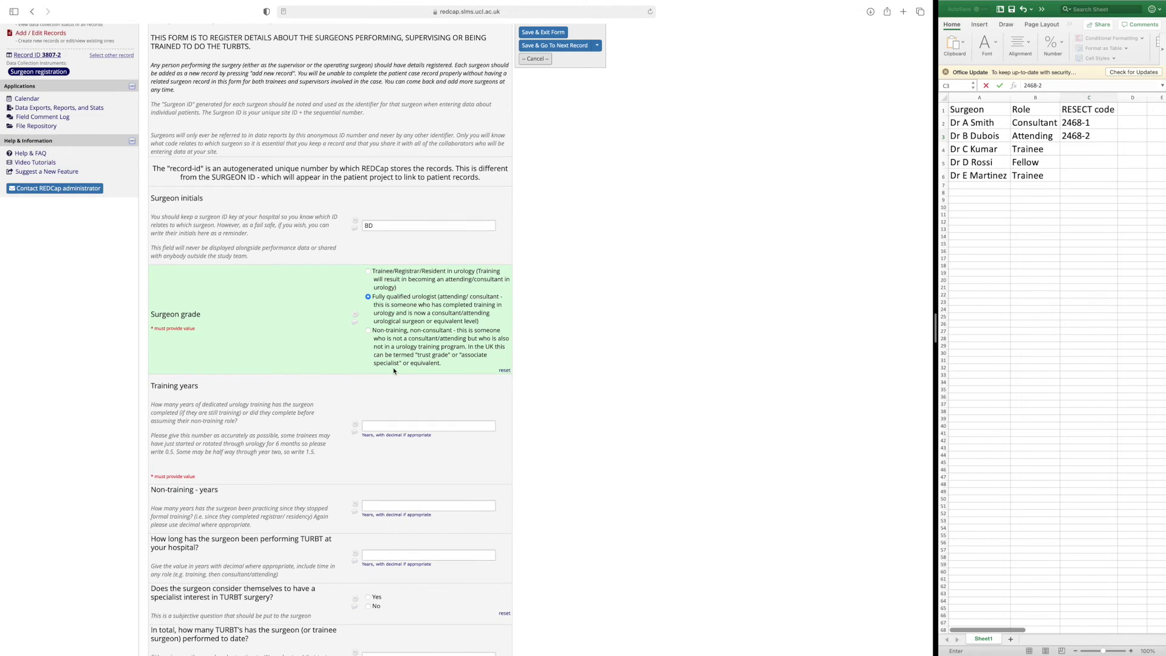
{"action": "scroll", "coordinate": [394, 370], "scroll_direction": "down", "scroll_amount": 2}
{"action": "left_click", "coordinate": [386, 371]}
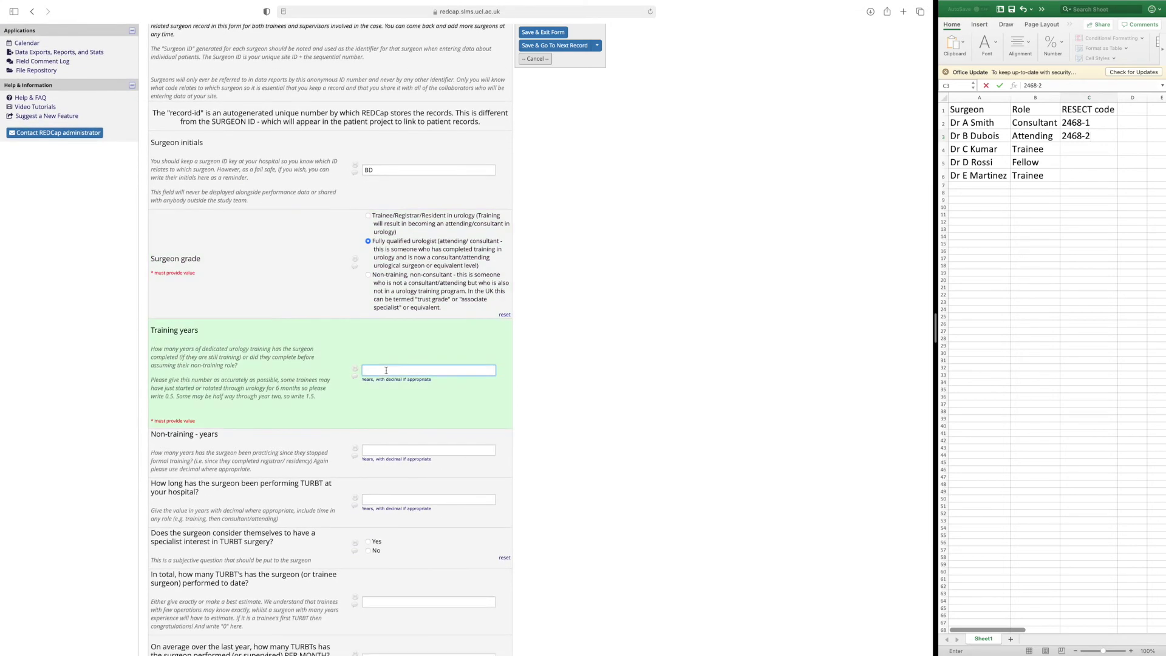
{"action": "left_click", "coordinate": [389, 450]}
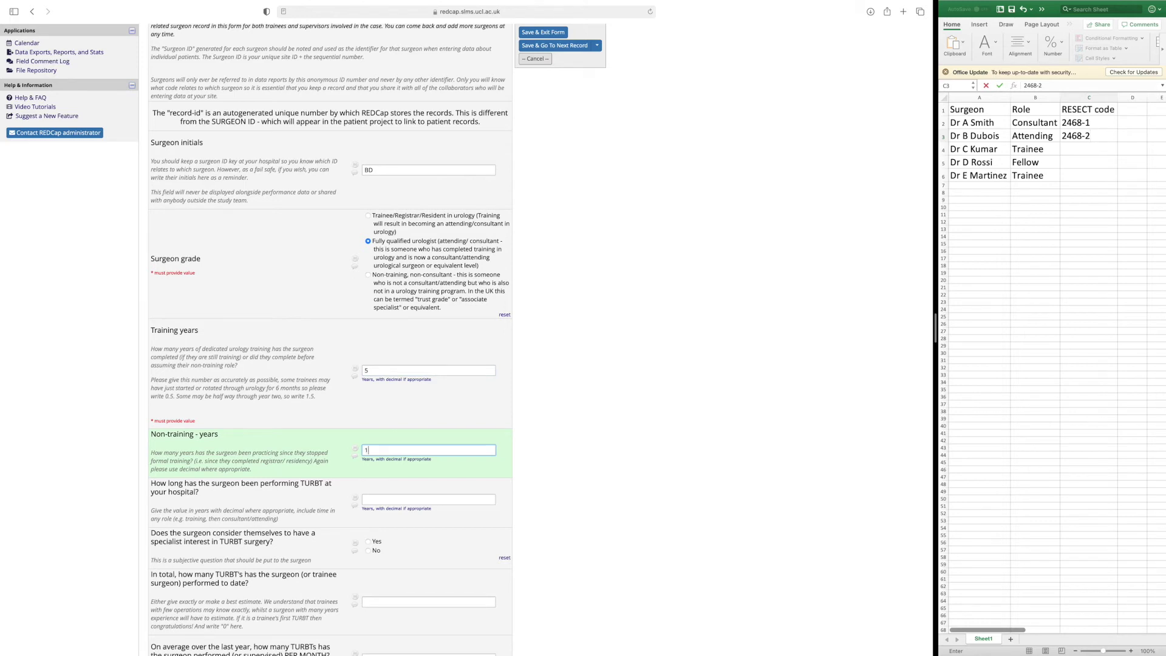
{"action": "type", "text": "1"}
{"action": "left_click", "coordinate": [383, 500]}
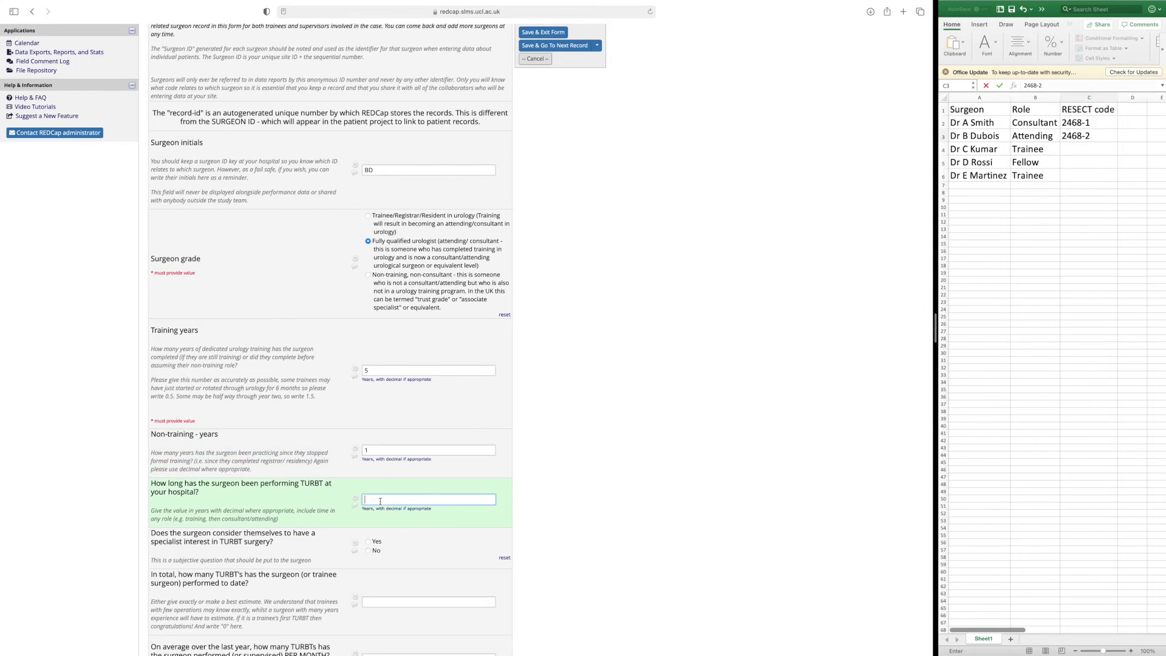
{"action": "scroll", "coordinate": [382, 498], "scroll_direction": "down", "scroll_amount": 3}
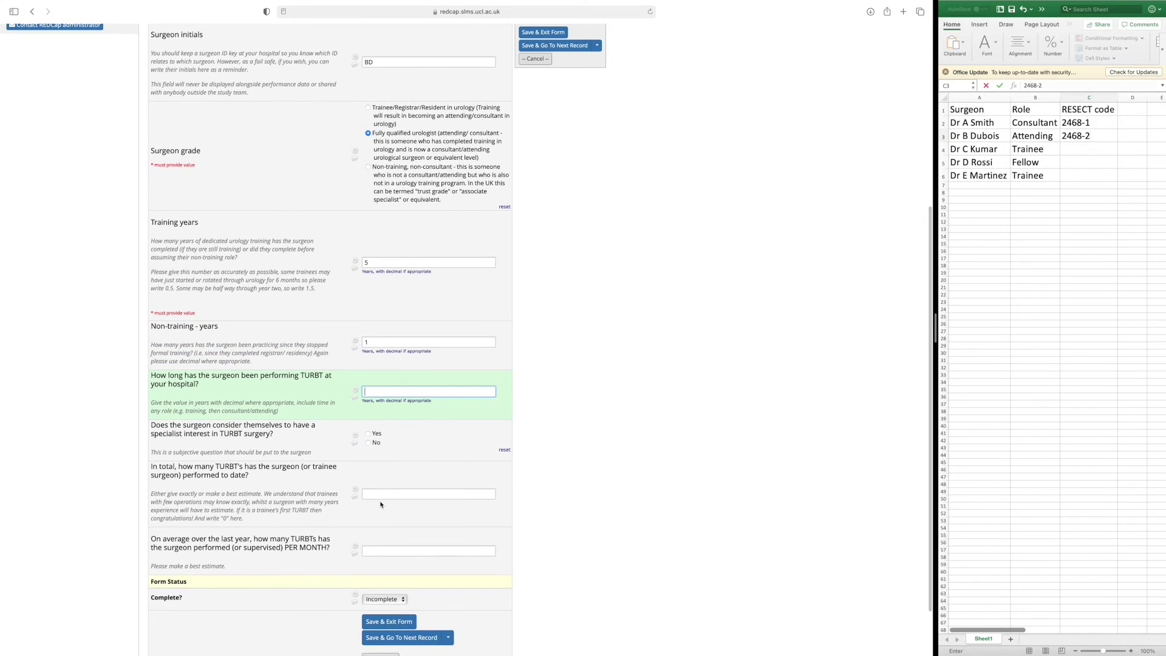
{"action": "type", "text": "1"}
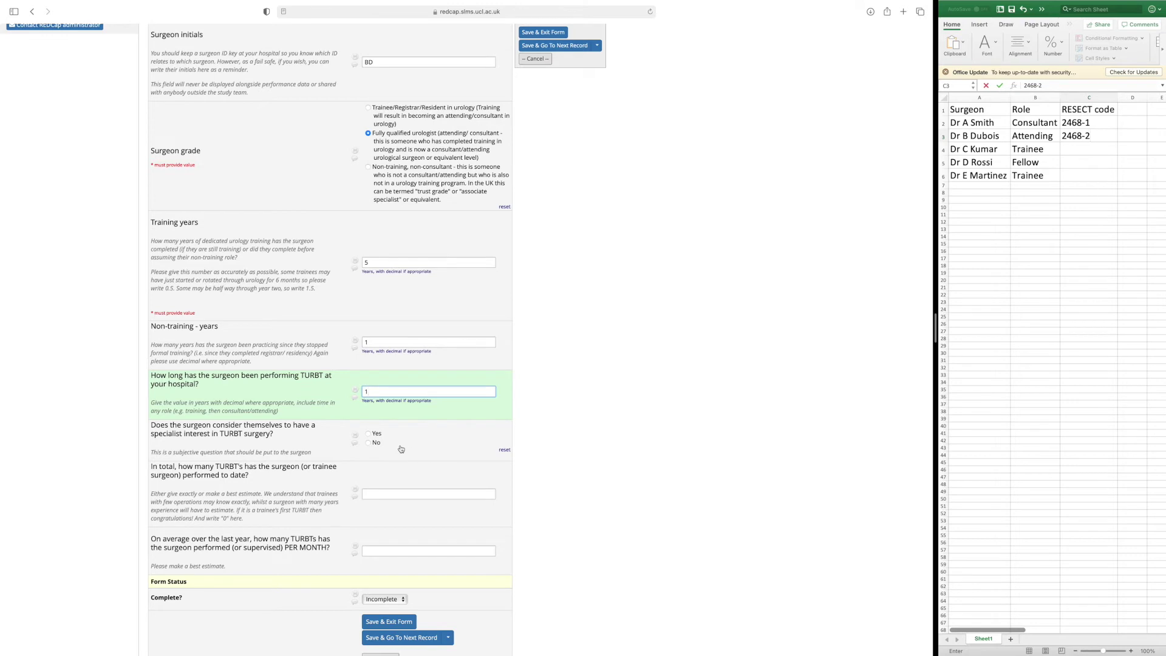
Answer Yes to TURBT specialist interest and enter total TURBTs and 25 per month.
{"action": "left_click", "coordinate": [369, 435]}
{"action": "scroll", "coordinate": [397, 484], "scroll_direction": "down", "scroll_amount": 2}
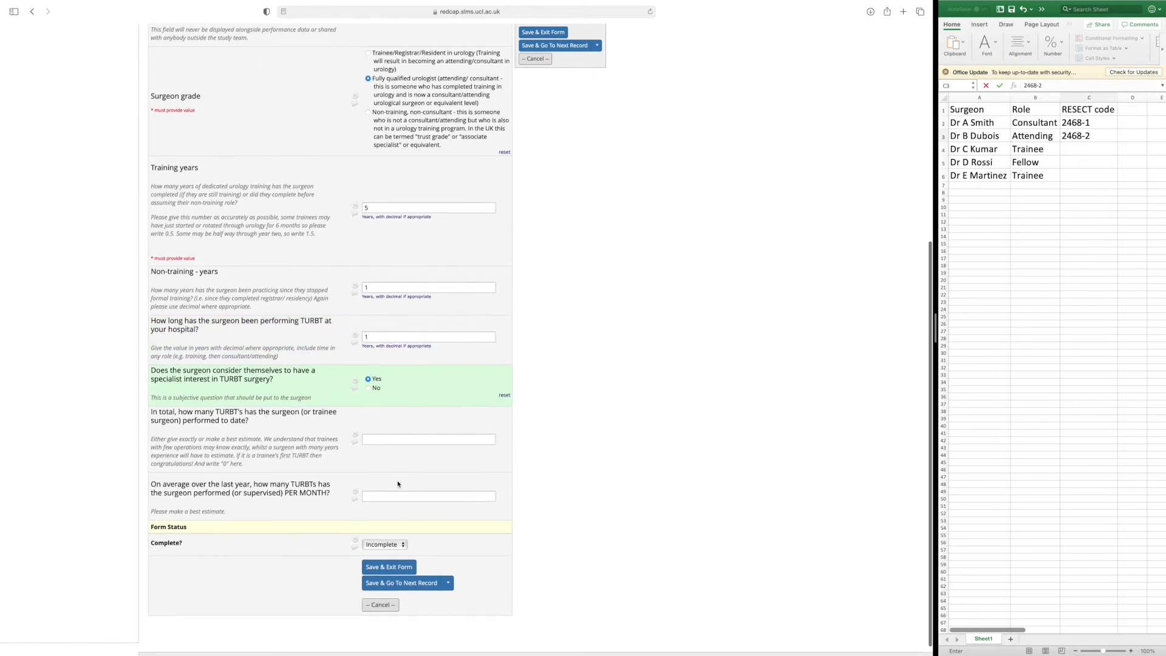
{"action": "scroll", "coordinate": [397, 484], "scroll_direction": "down", "scroll_amount": 1}
{"action": "left_click", "coordinate": [391, 430]}
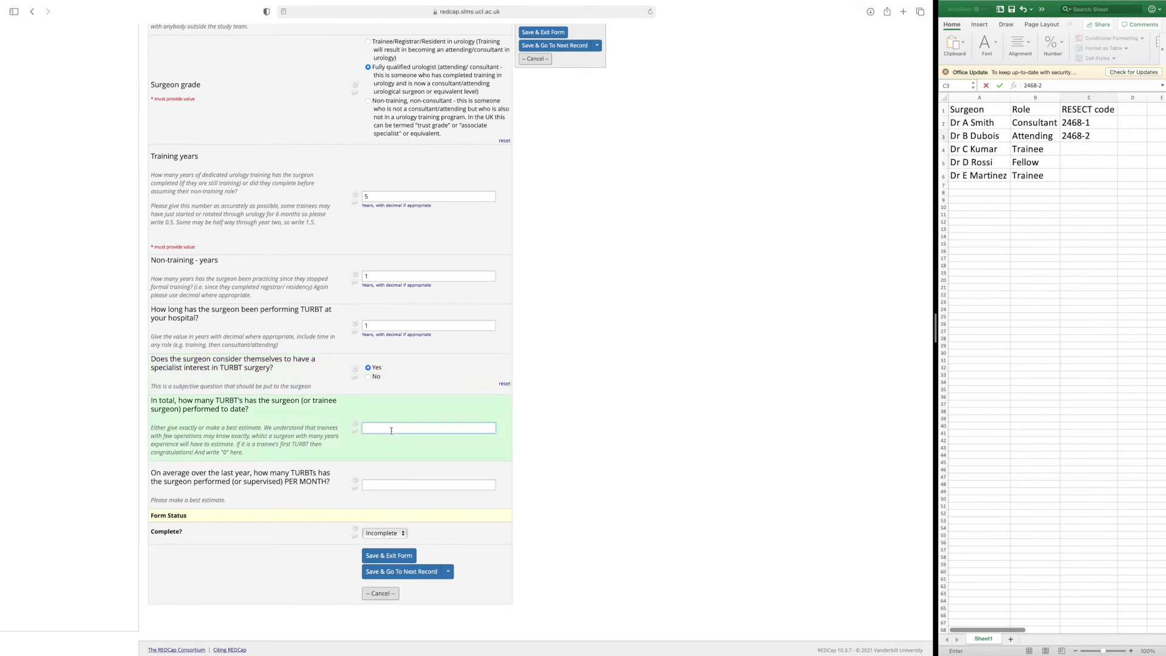
{"action": "type", "text": "1000"}
{"action": "left_click", "coordinate": [392, 484]}
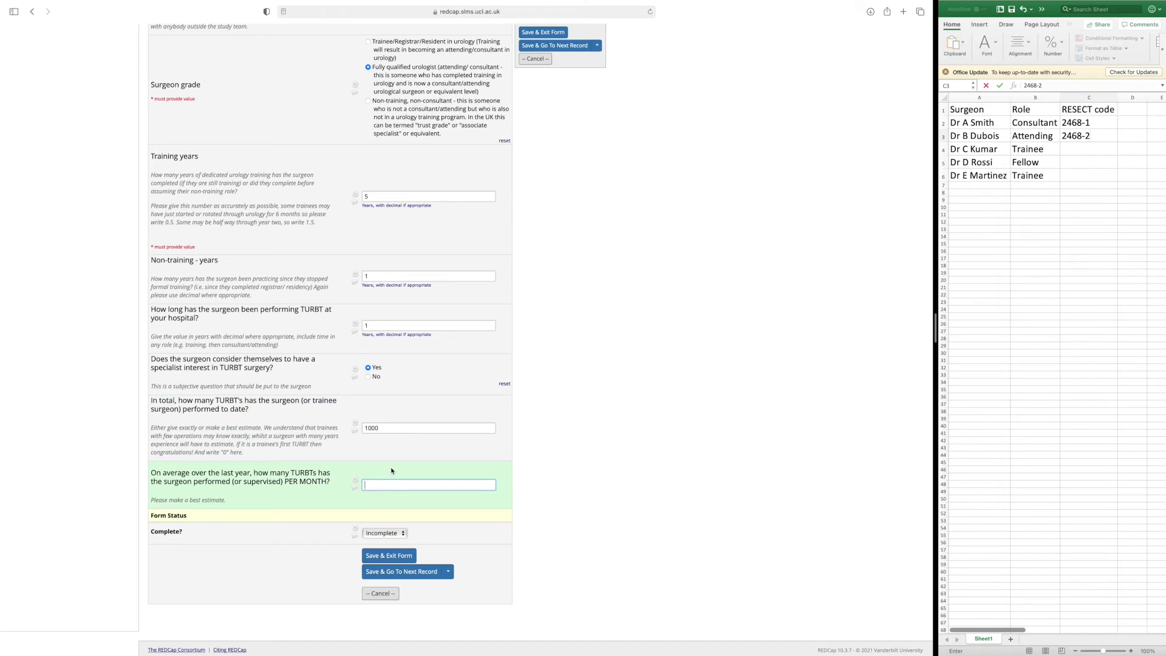
{"action": "type", "text": "25"}
Mark the form Complete, save it, and add new record 2468-3 from the dashboard.
{"action": "left_click", "coordinate": [385, 533]}
{"action": "left_click", "coordinate": [387, 553]}
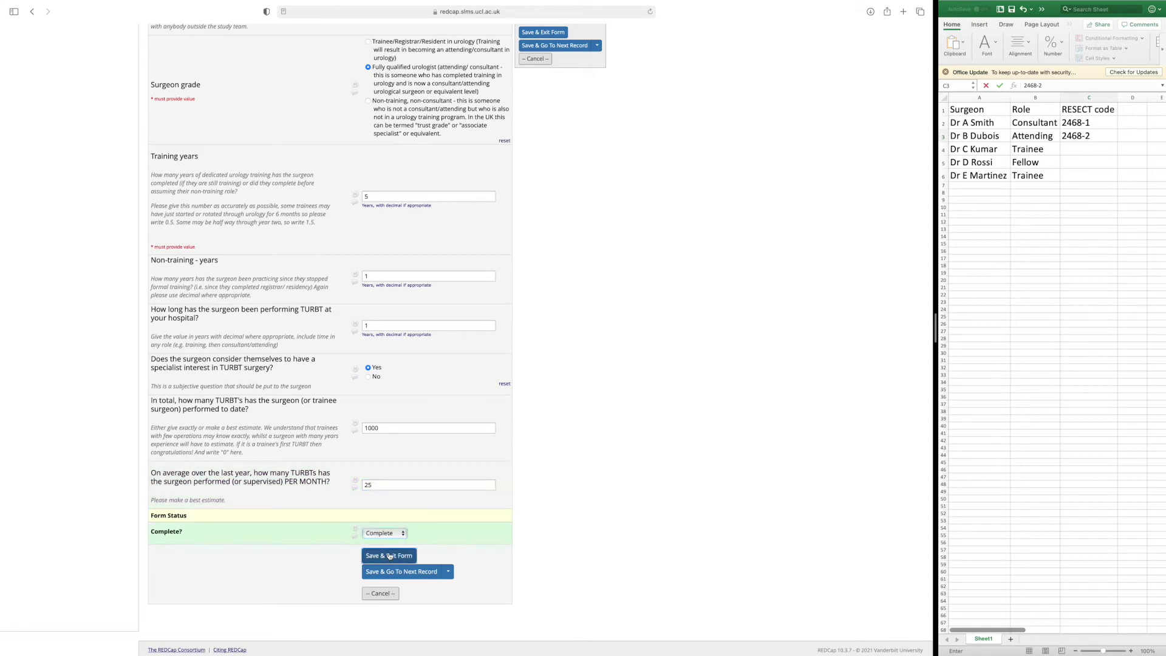
{"action": "left_click", "coordinate": [394, 559]}
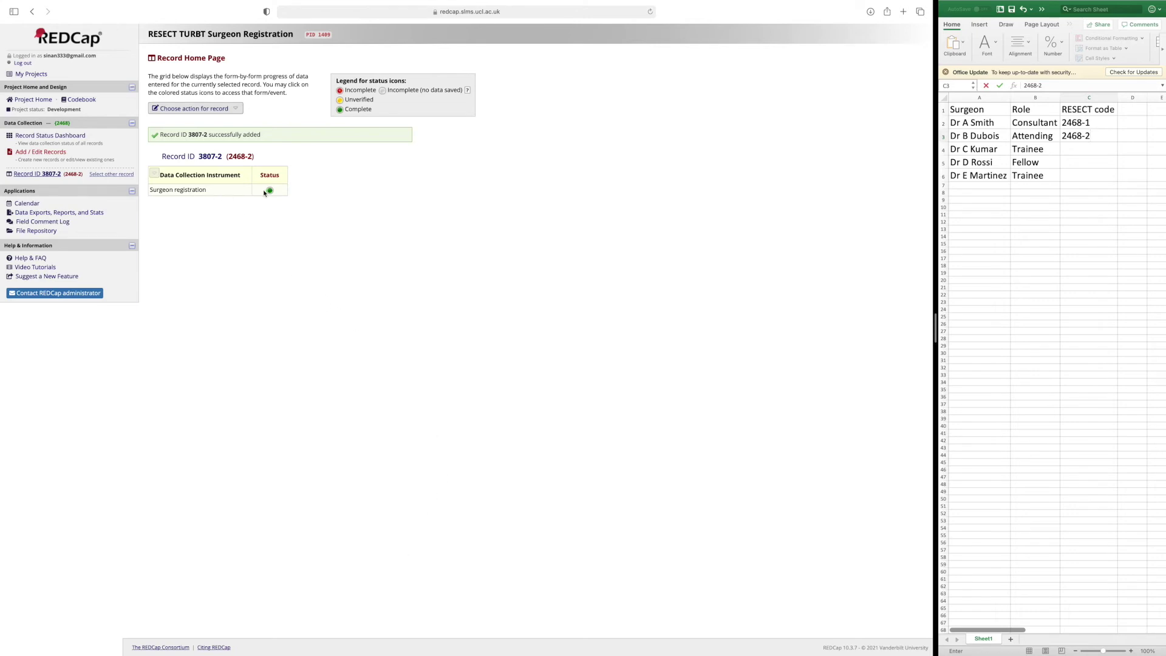
{"action": "left_click", "coordinate": [64, 137]}
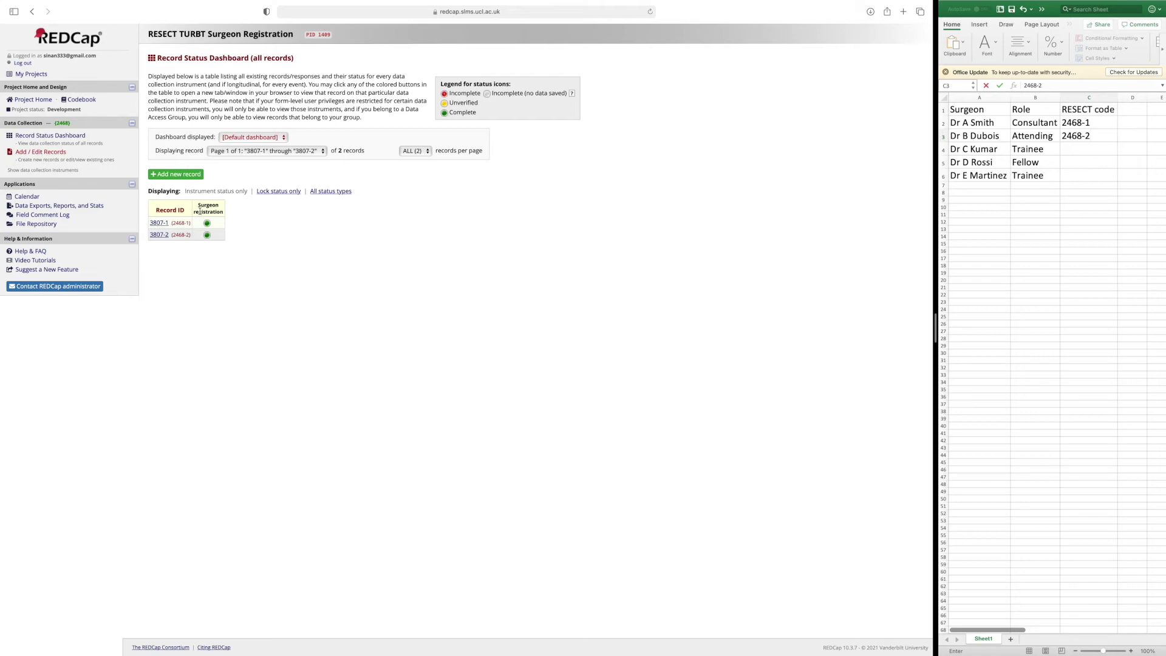
{"action": "left_click", "coordinate": [193, 175]}
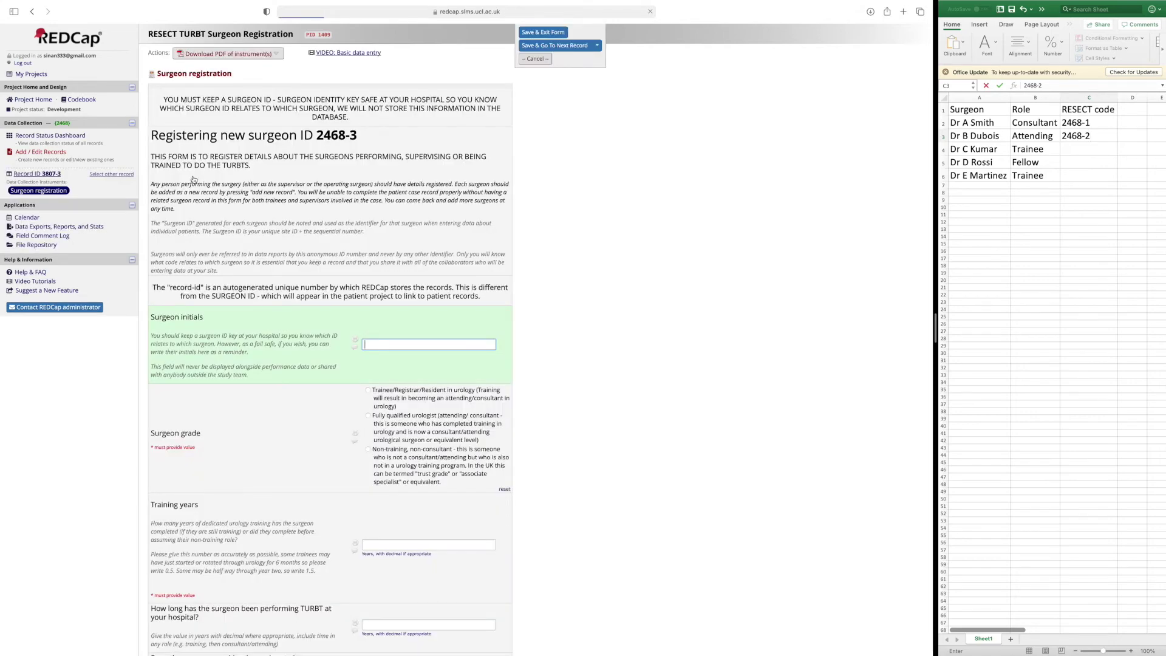
Enter initials CK, Trainee grade and 0.5 training years for surgeon 2468-3.
{"action": "scroll", "coordinate": [422, 374], "scroll_direction": "down", "scroll_amount": 2}
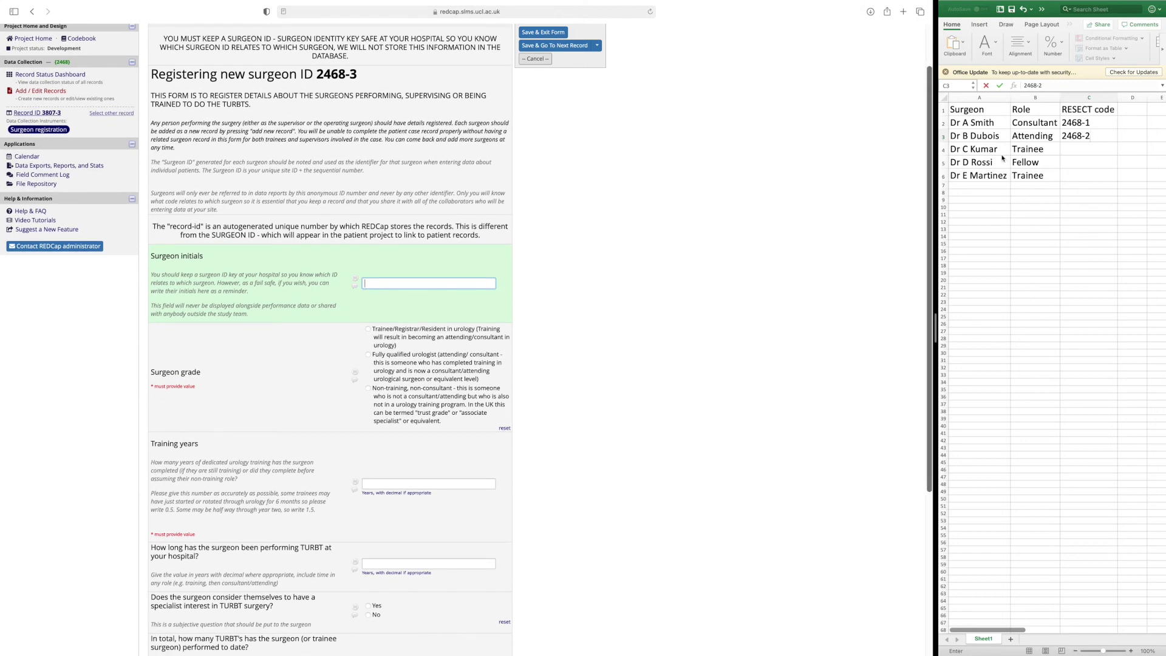
{"action": "left_click", "coordinate": [1027, 155]}
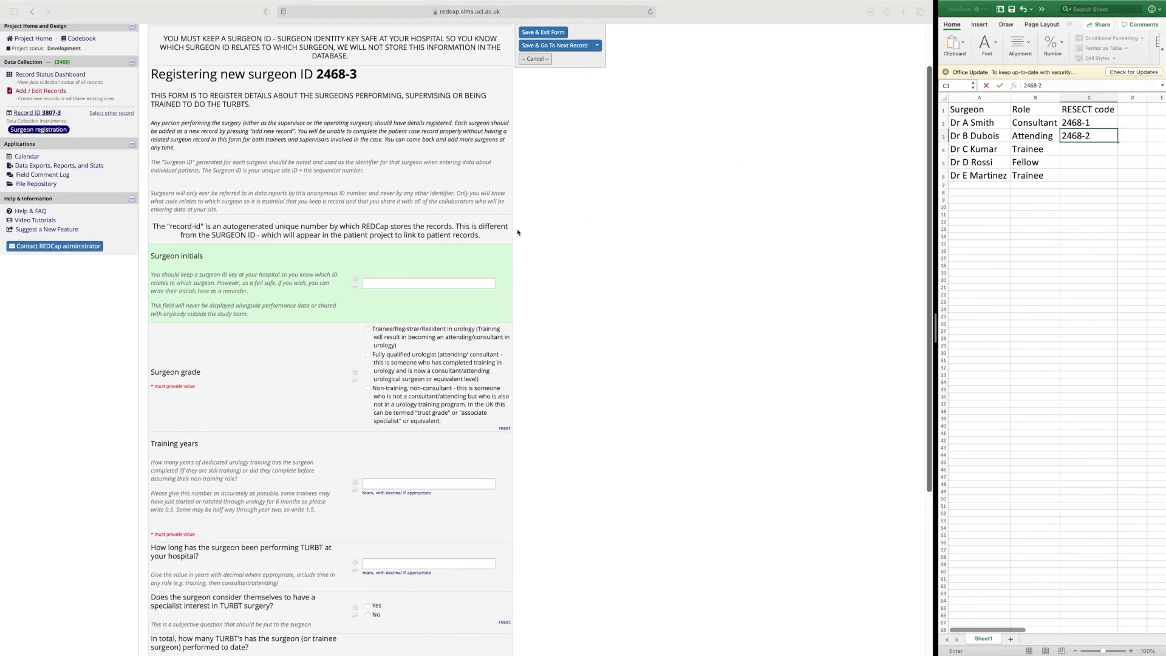
{"action": "left_click", "coordinate": [370, 283]}
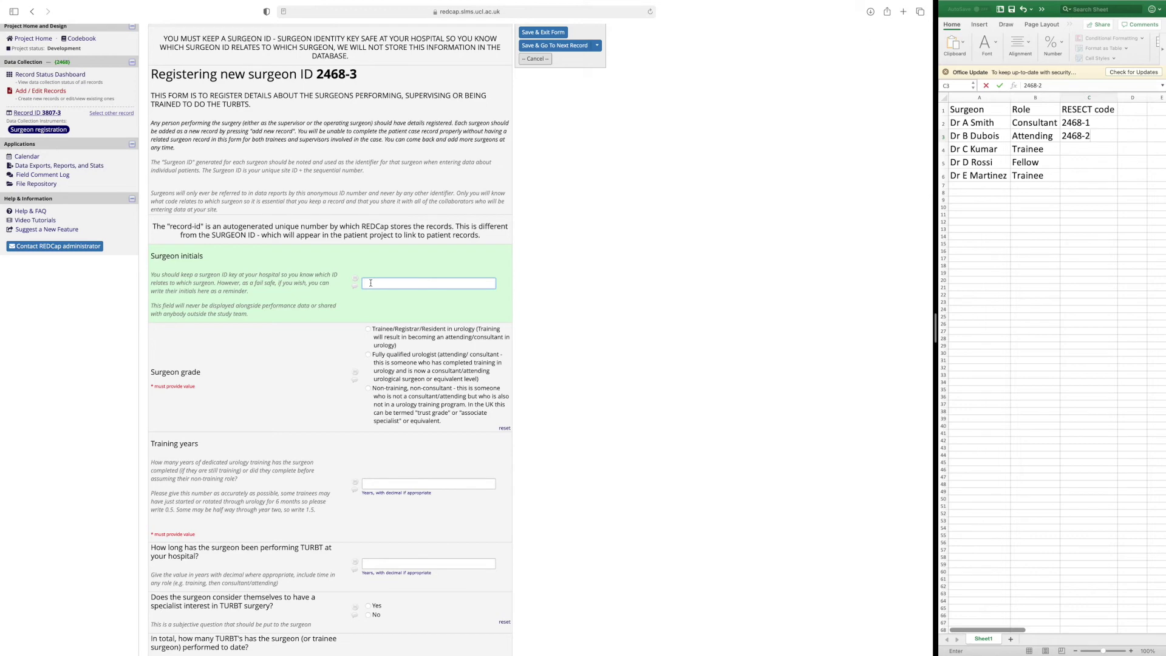
{"action": "type", "text": "CK"}
{"action": "left_click", "coordinate": [386, 338]}
{"action": "scroll", "coordinate": [387, 337], "scroll_direction": "down", "scroll_amount": 5}
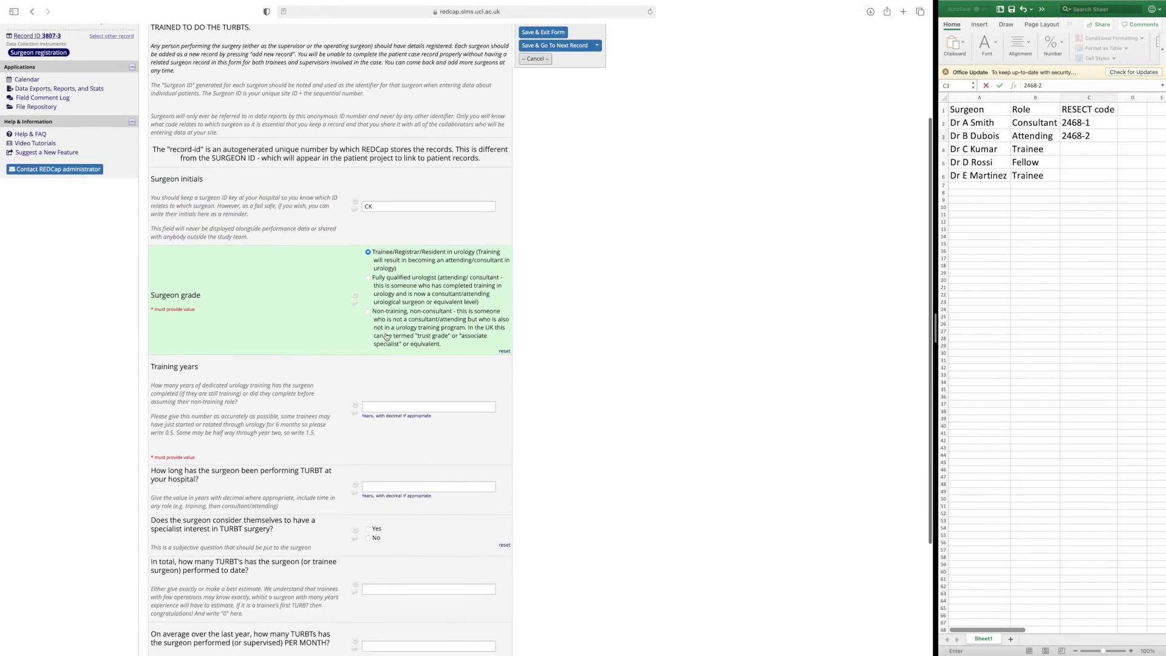
{"action": "left_click", "coordinate": [390, 360]}
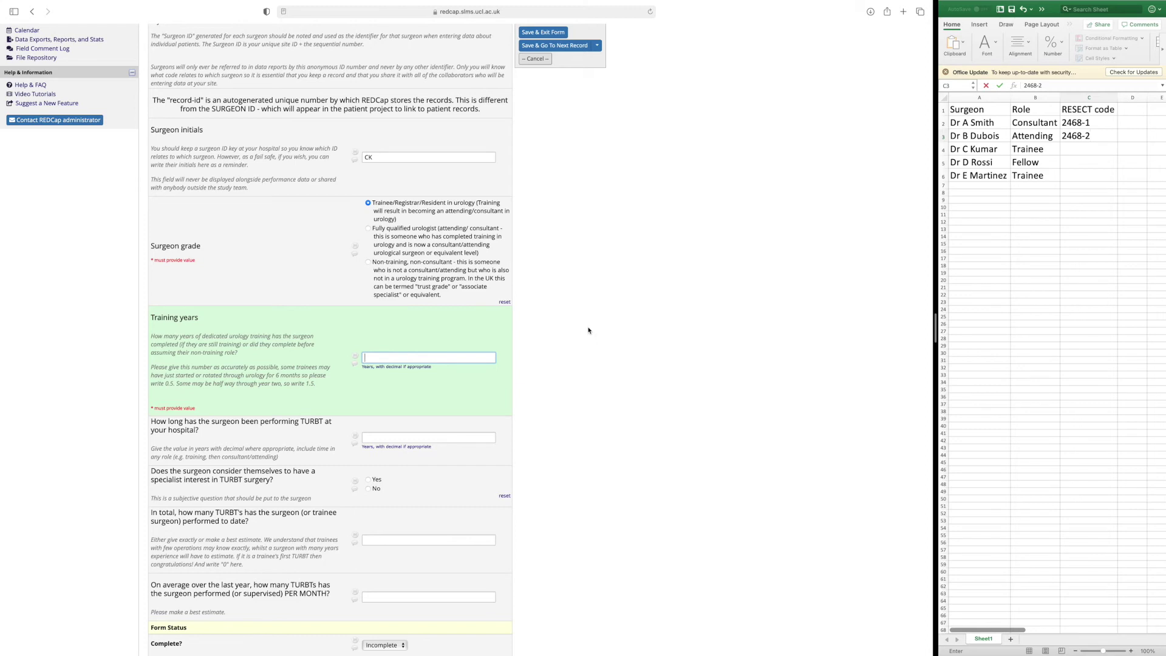
{"action": "type", "text": ".50.5"}
Enter 0.5 years doing TURBT, No specialist interest, 20 total and 5 monthly TURBTs.
{"action": "left_click", "coordinate": [386, 437]}
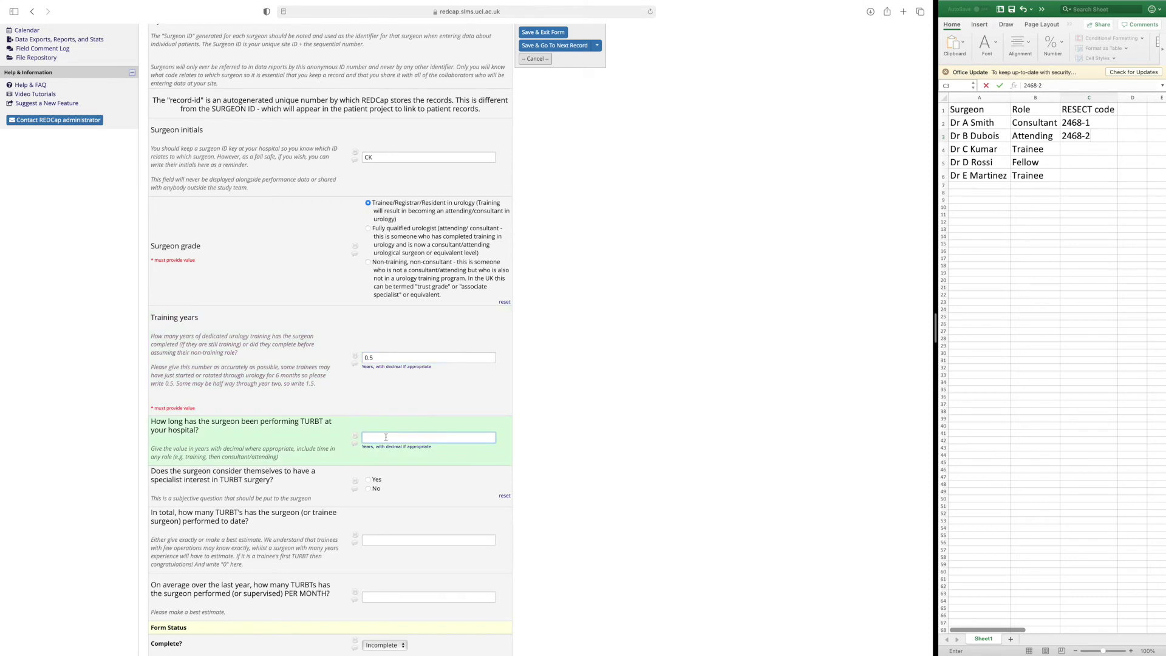
{"action": "scroll", "coordinate": [386, 436], "scroll_direction": "down", "scroll_amount": 1}
{"action": "type", "text": "0."}
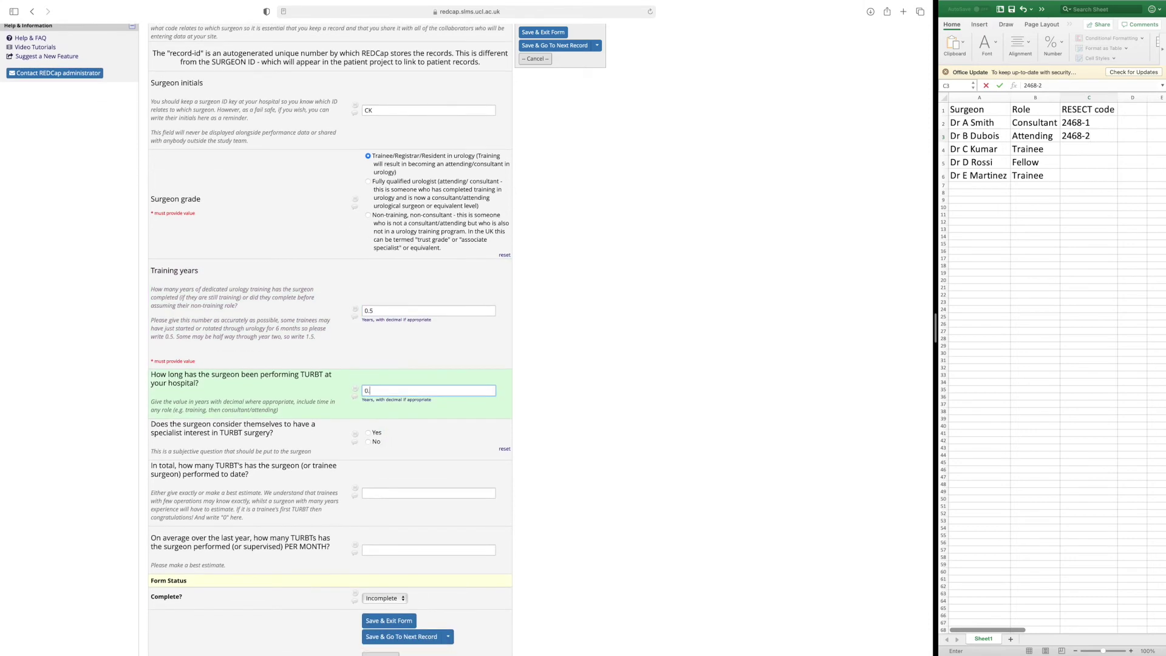
{"action": "type", "text": "5"}
{"action": "left_click", "coordinate": [368, 442]}
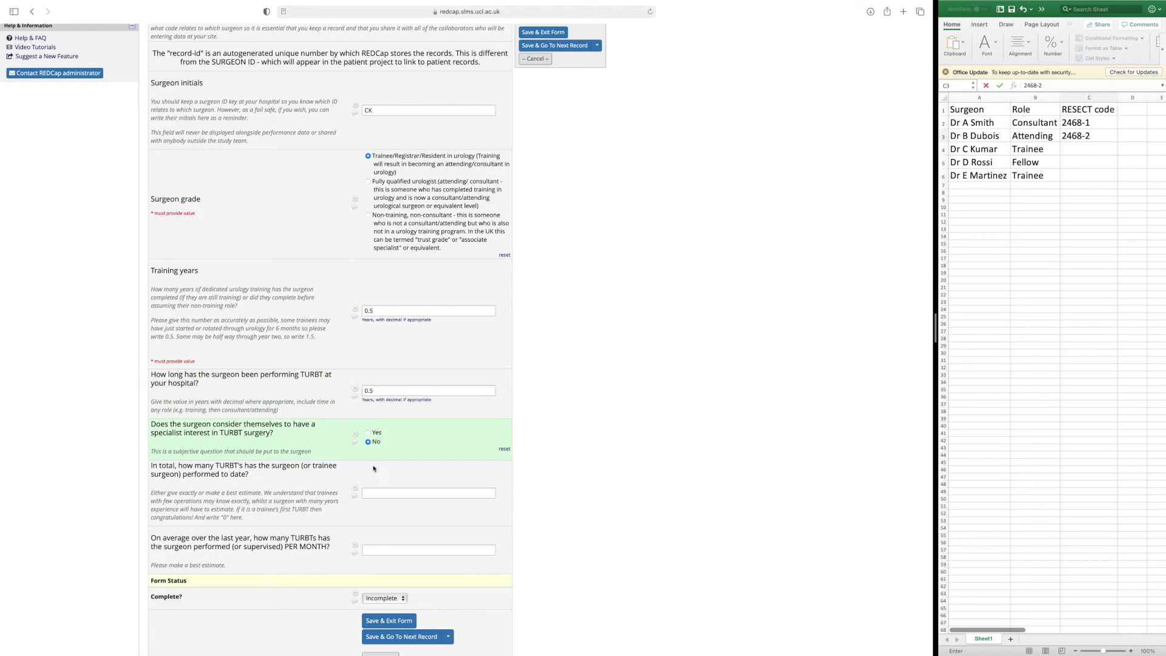
{"action": "left_click", "coordinate": [371, 493]}
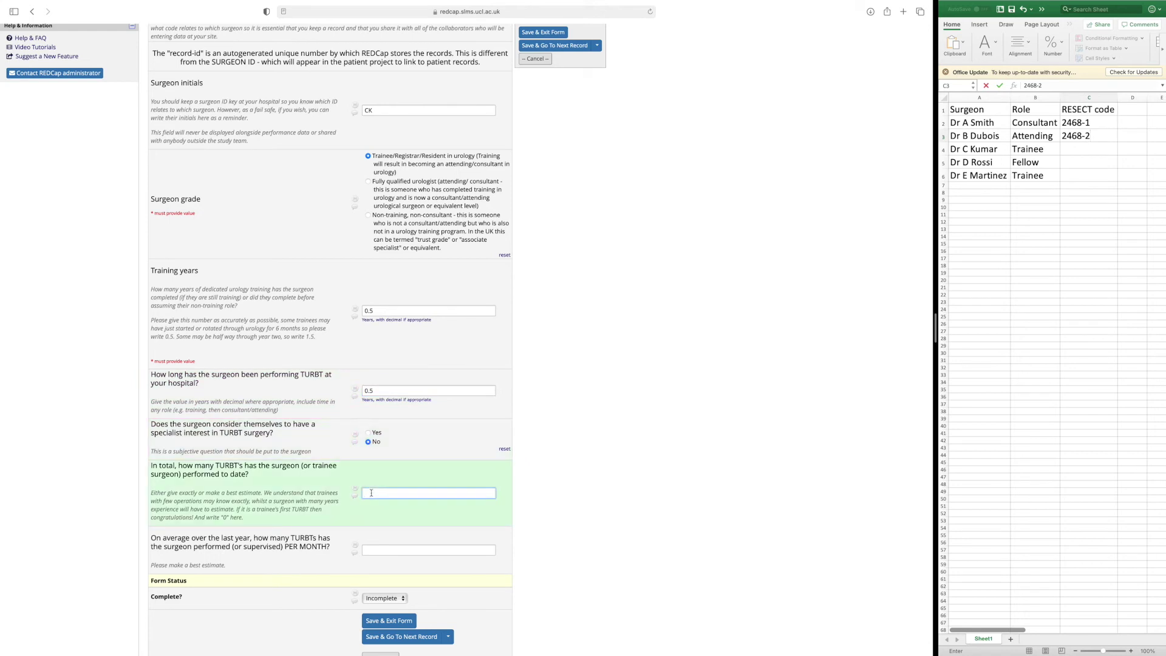
{"action": "type", "text": "20"}
{"action": "left_click", "coordinate": [370, 548]}
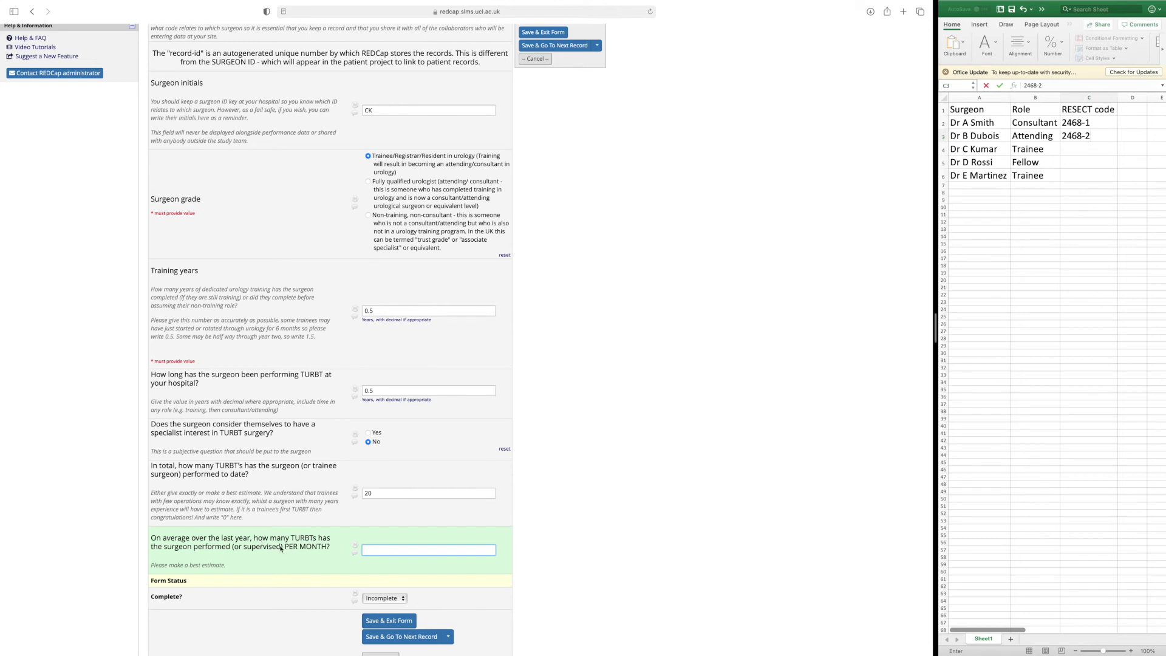
{"action": "type", "text": "5"}
Set the form status to Complete and save and exit.
{"action": "scroll", "coordinate": [393, 600], "scroll_direction": "down", "scroll_amount": 2}
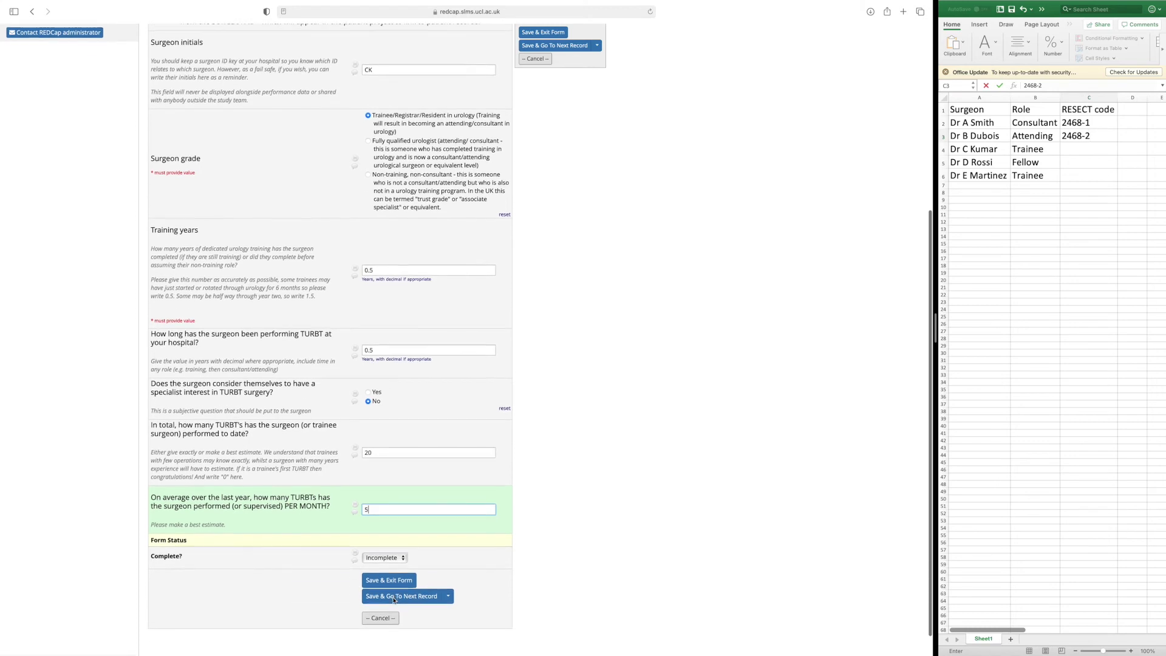
{"action": "left_click", "coordinate": [385, 552]}
{"action": "left_click", "coordinate": [389, 576]}
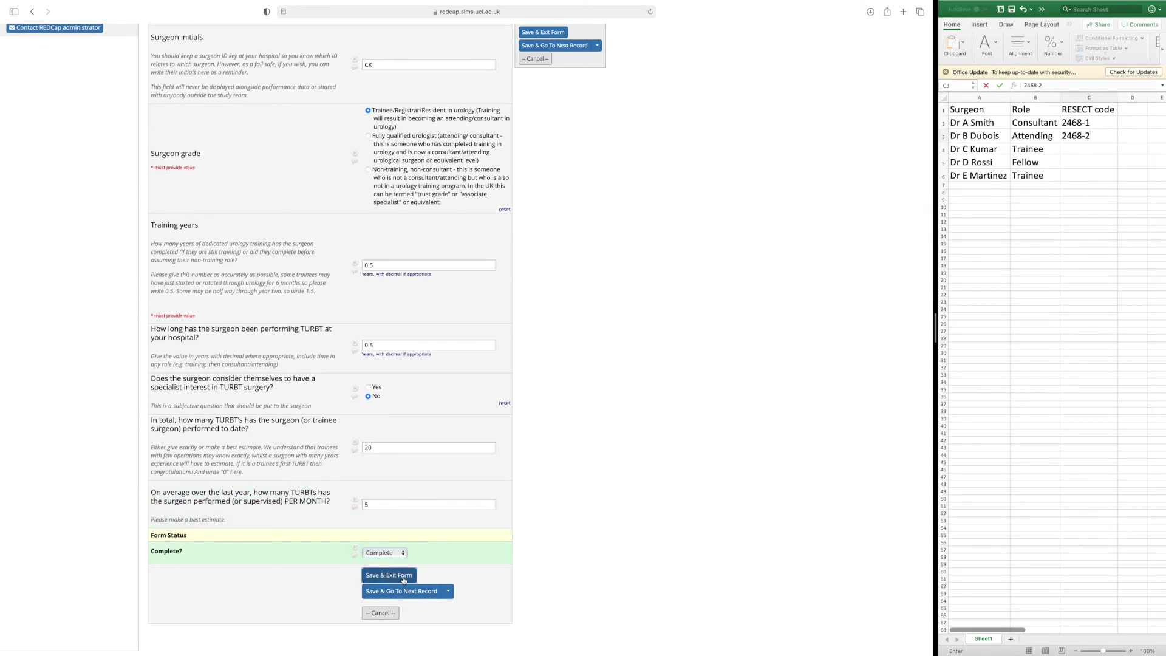
{"action": "left_click", "coordinate": [402, 577]}
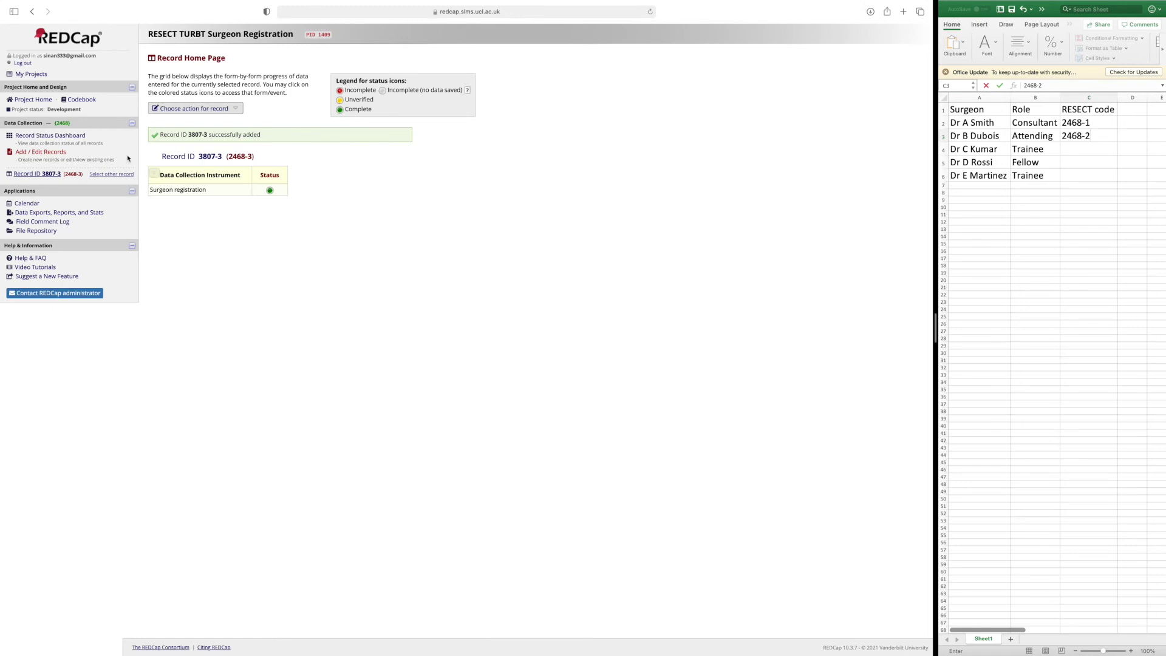
Open record 3807-3 from the dashboard and select its surgeon ID 2468-3.
{"action": "left_click", "coordinate": [55, 137]}
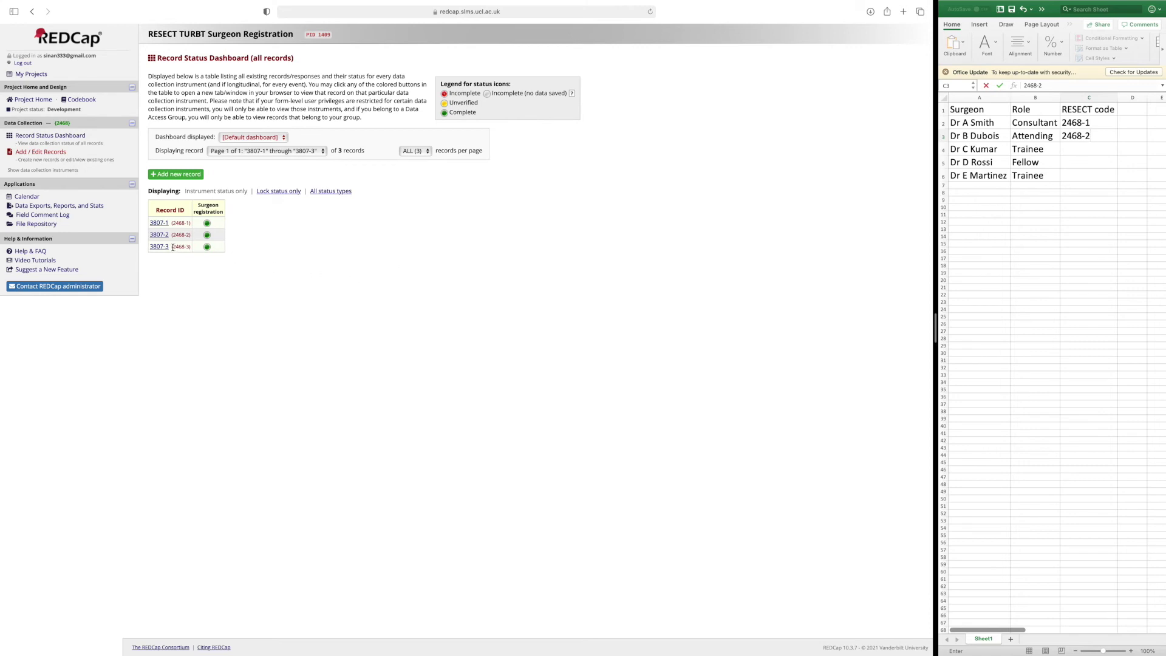
{"action": "left_click_drag", "start_coordinate": [173, 247], "coordinate": [189, 248]}
{"action": "left_click", "coordinate": [207, 247]}
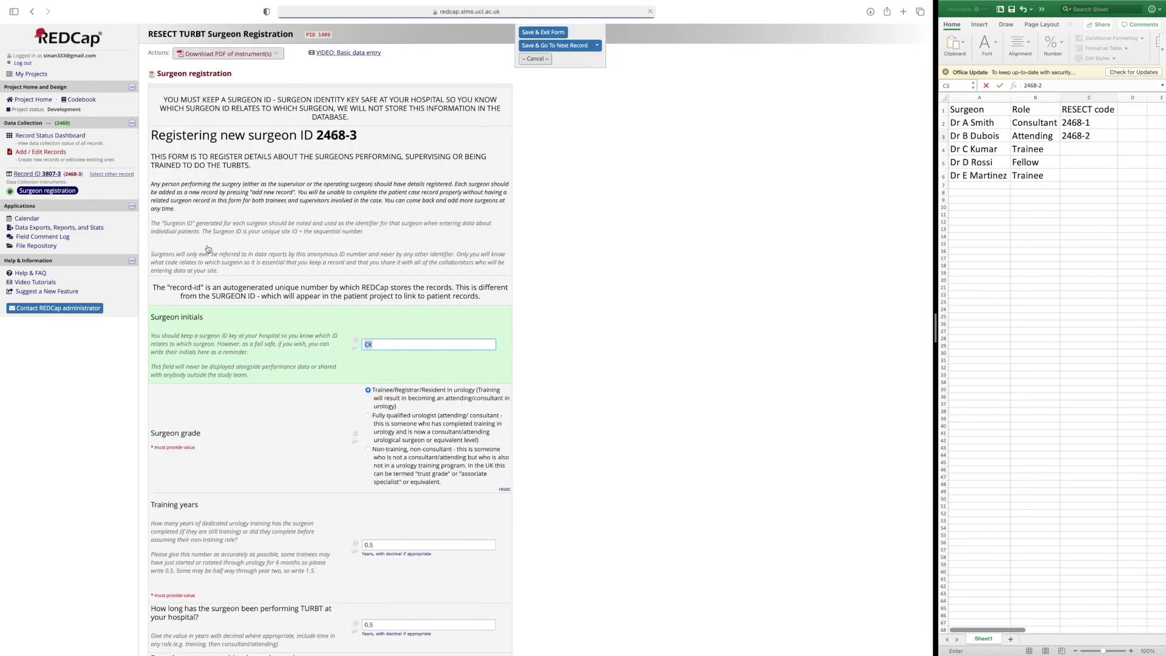
{"action": "left_click_drag", "start_coordinate": [316, 135], "coordinate": [359, 141]}
Enter 2468-3 in Excel cell C4, then return to REDCap's record overview.
{"action": "left_click", "coordinate": [1081, 147]}
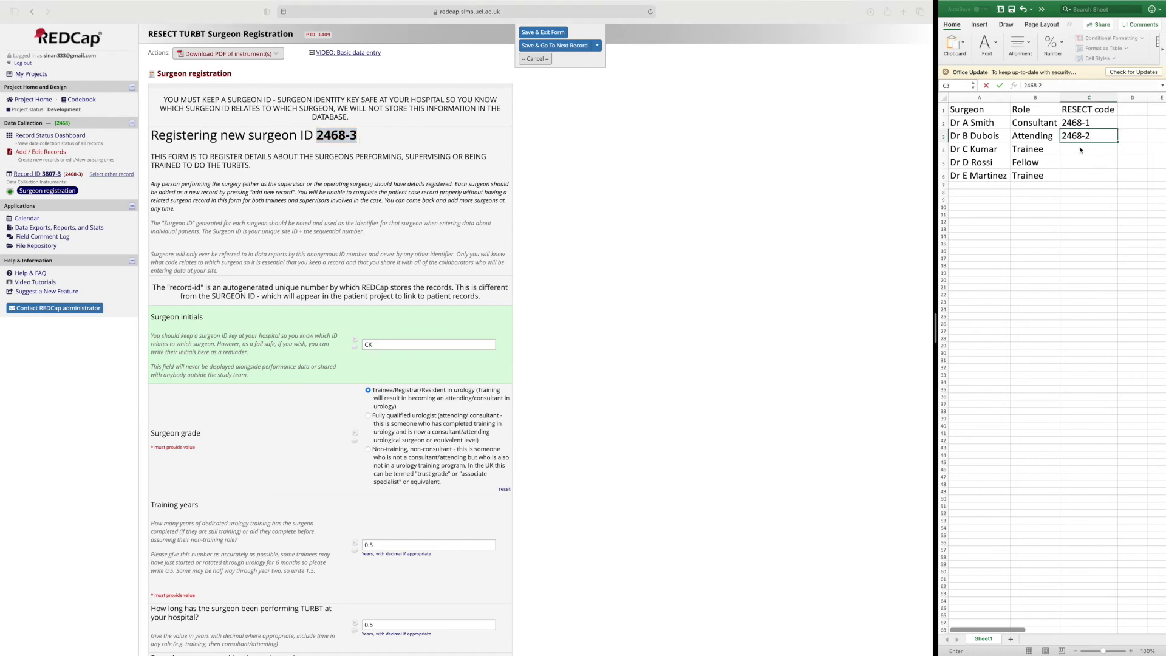
{"action": "left_click", "coordinate": [1080, 148]}
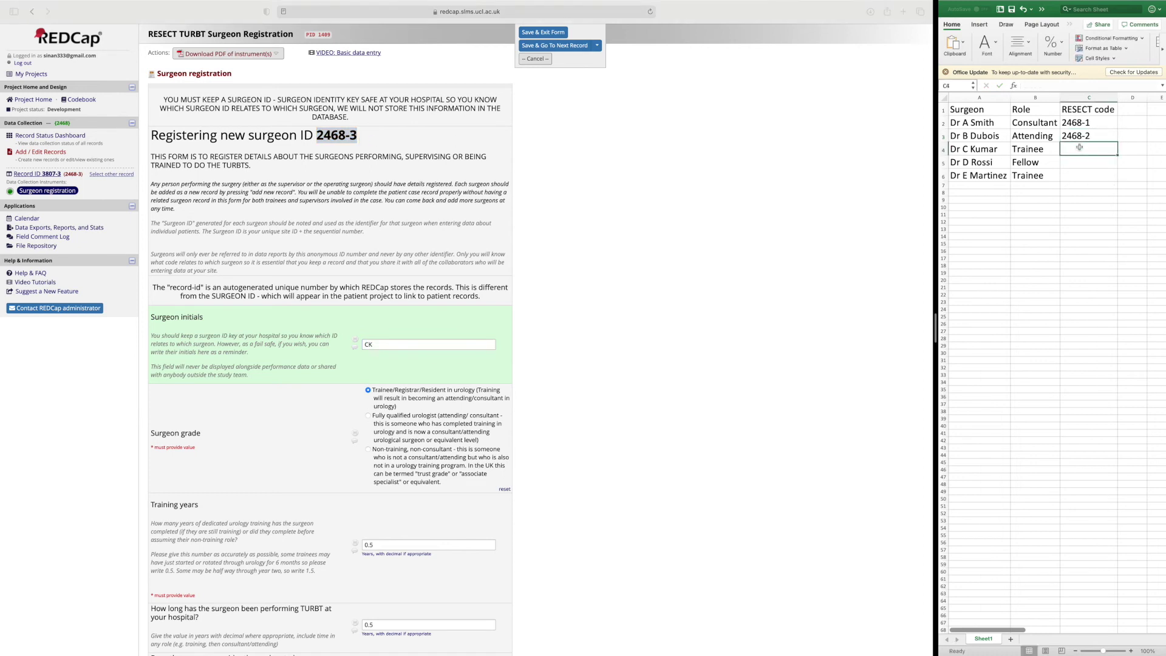
{"action": "type", "text": "2468-"}
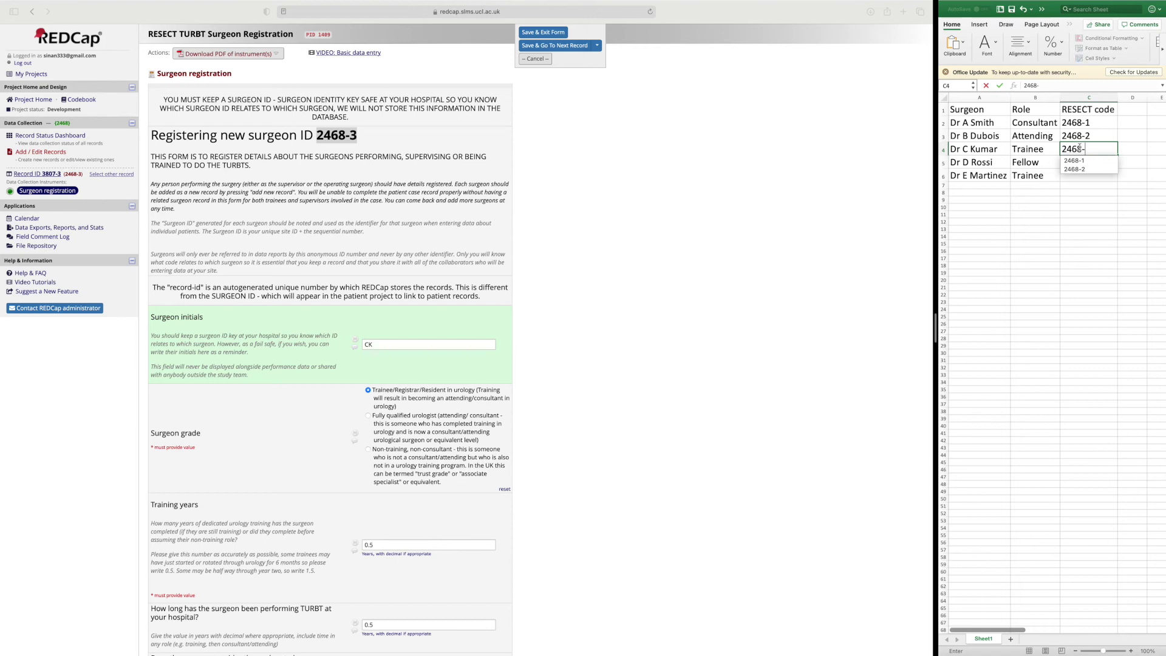
{"action": "type", "text": "3"}
{"action": "key", "text": "Return"}
{"action": "left_click", "coordinate": [1053, 166]}
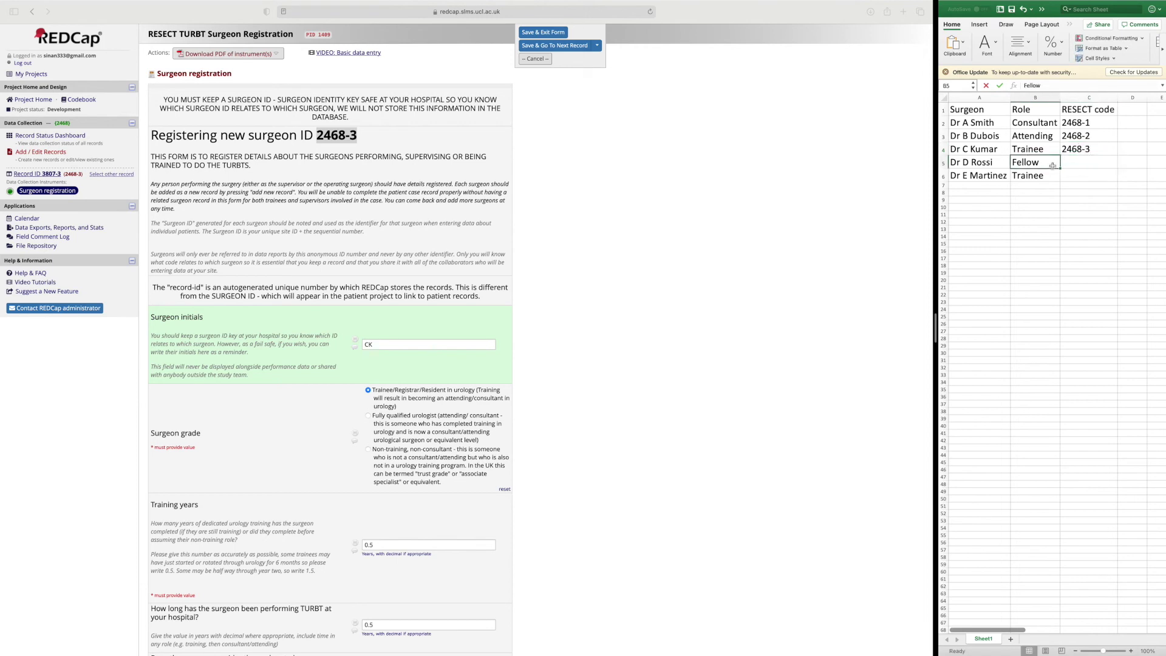
{"action": "left_click", "coordinate": [654, 111]}
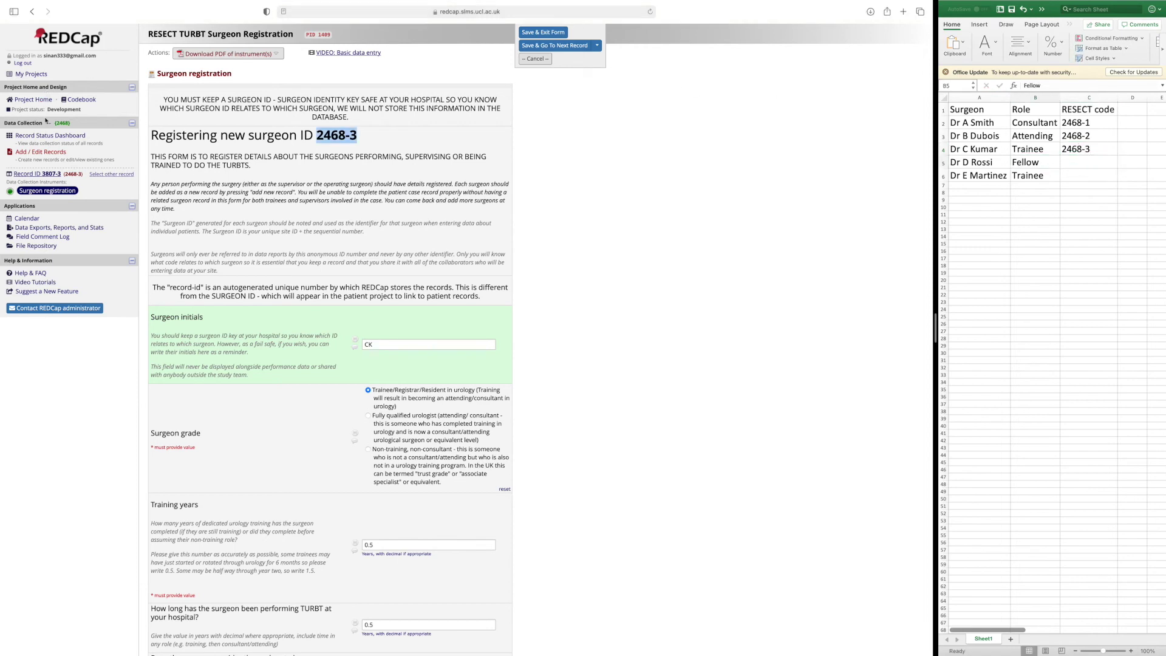
{"action": "left_click", "coordinate": [51, 135]}
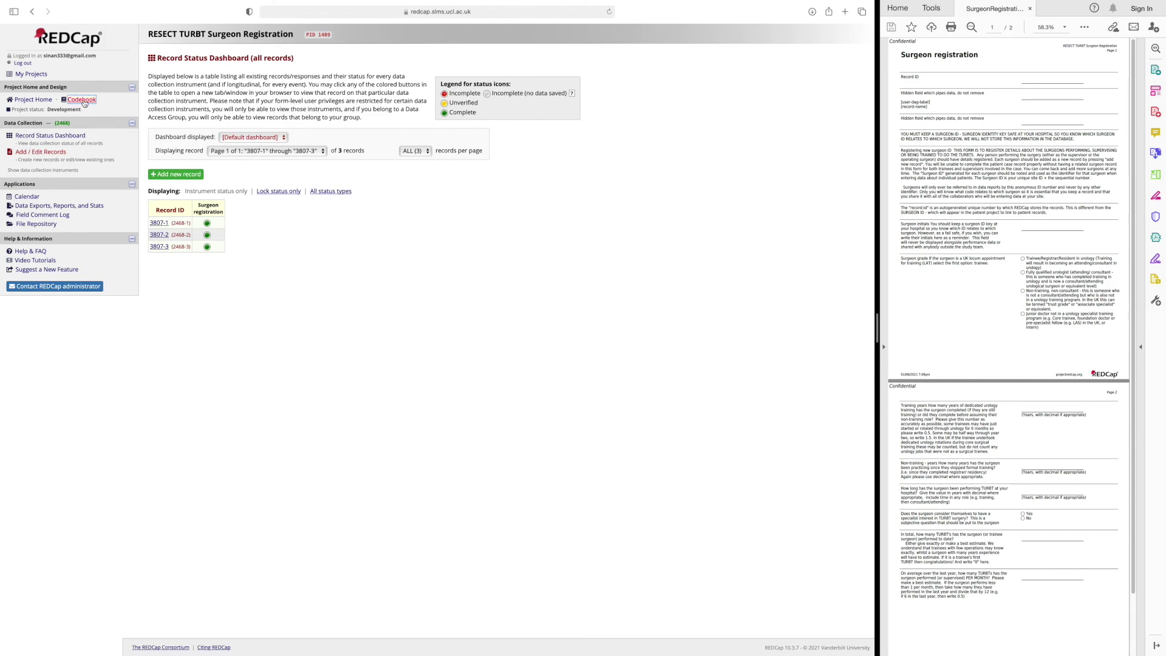
Add a new record, opening a blank registration form for surgeon 2468-4.
{"action": "left_click", "coordinate": [176, 176]}
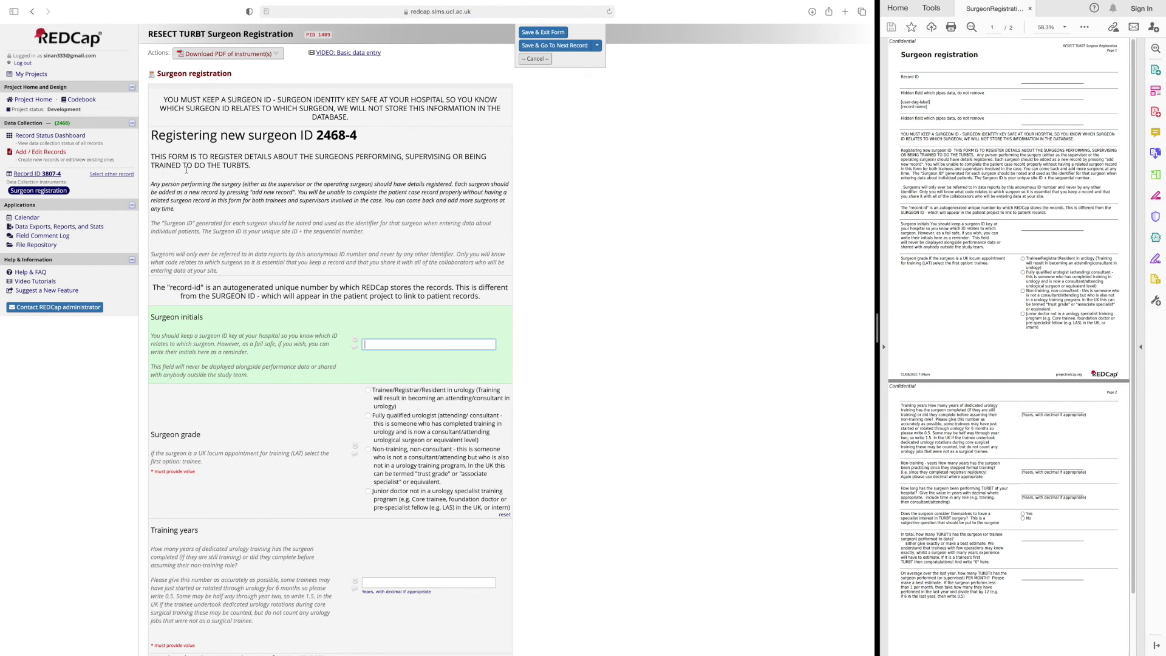
Download the blank Surgeon registration form PDF and scroll through it in a widened pane.
{"action": "left_click", "coordinate": [249, 55]}
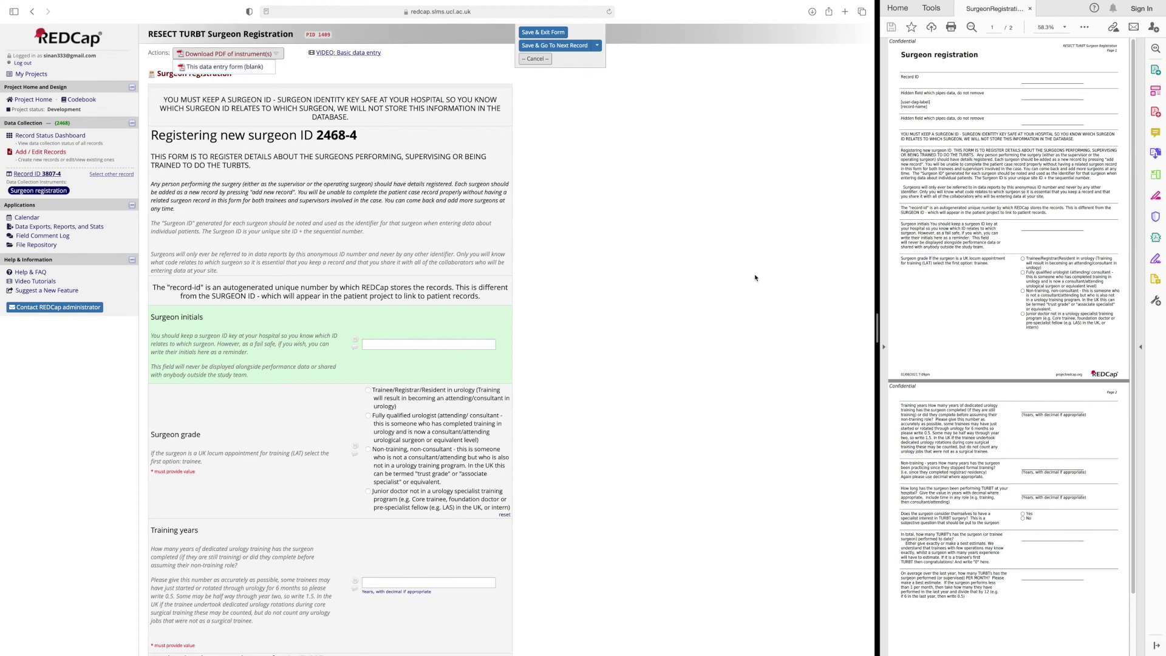
{"action": "left_click_drag", "start_coordinate": [879, 328], "coordinate": [646, 327]}
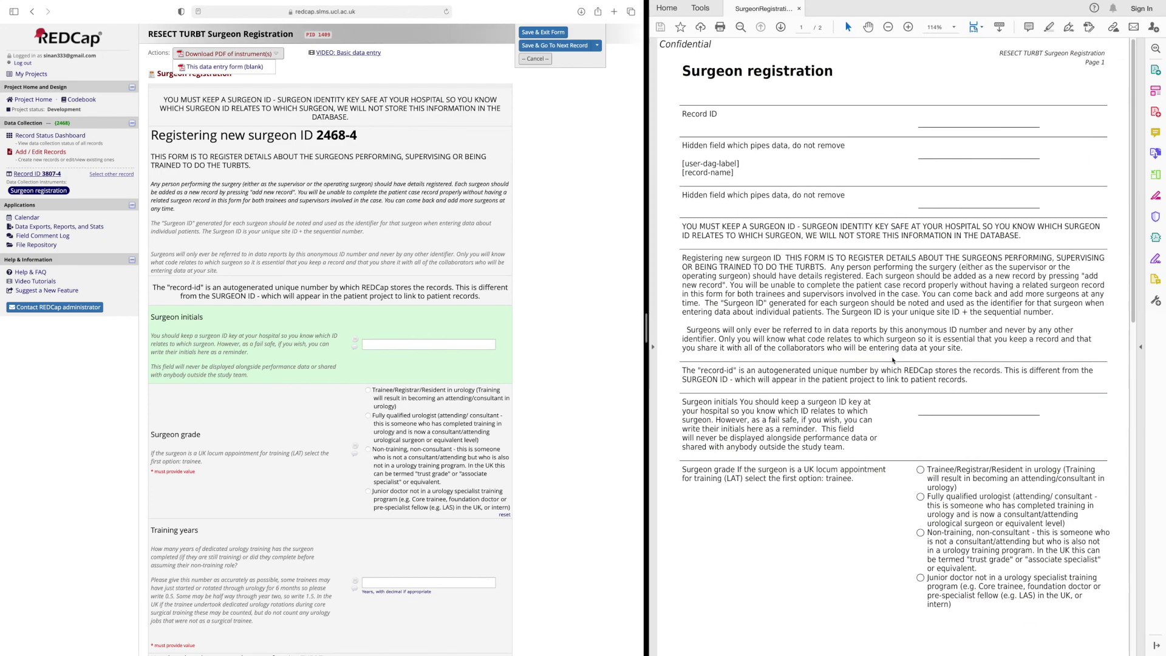
{"action": "scroll", "coordinate": [893, 360], "scroll_direction": "down", "scroll_amount": 10}
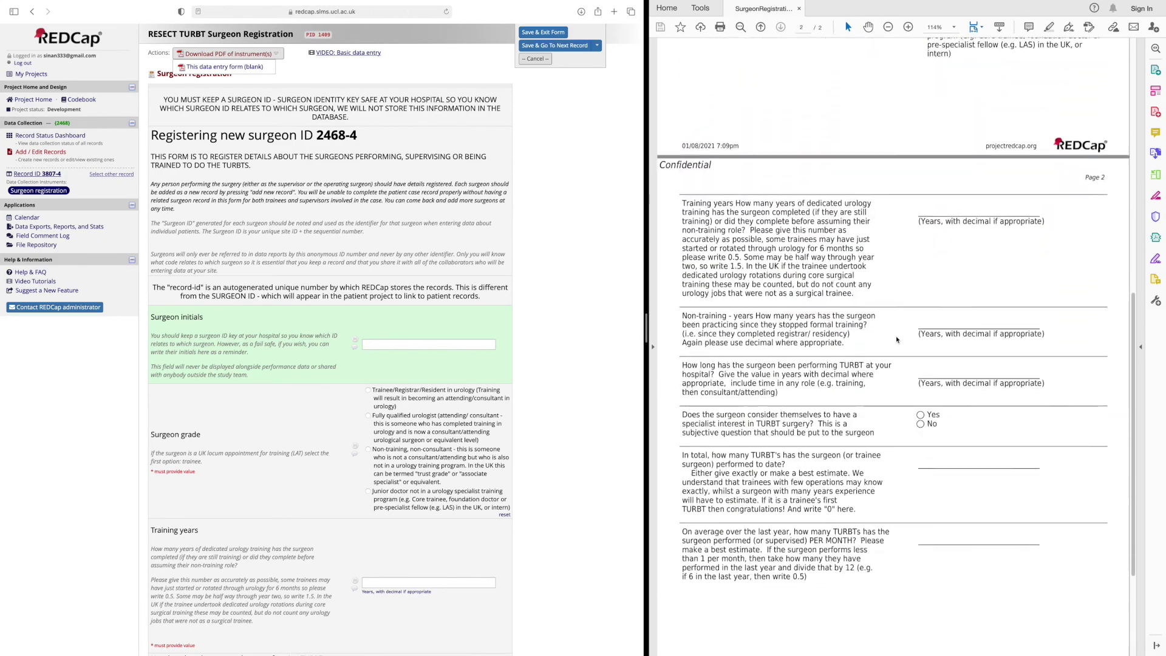
{"action": "scroll", "coordinate": [897, 339], "scroll_direction": "down", "scroll_amount": 3}
{"action": "scroll", "coordinate": [896, 339], "scroll_direction": "up", "scroll_amount": 10}
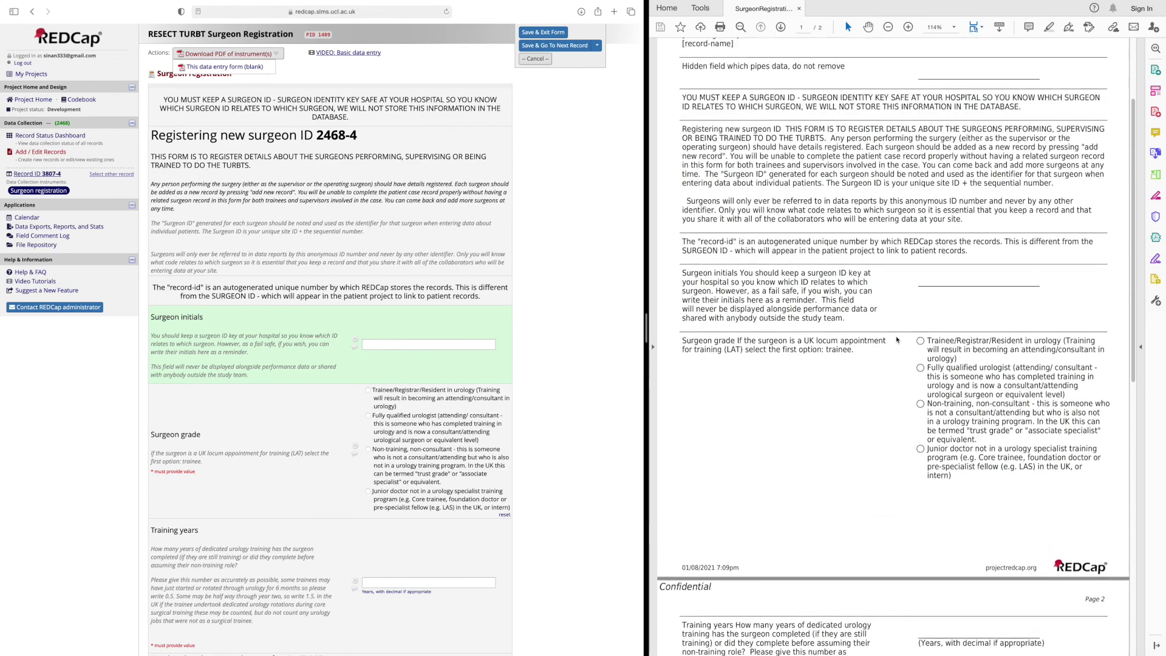
{"action": "scroll", "coordinate": [897, 339], "scroll_direction": "up", "scroll_amount": 3}
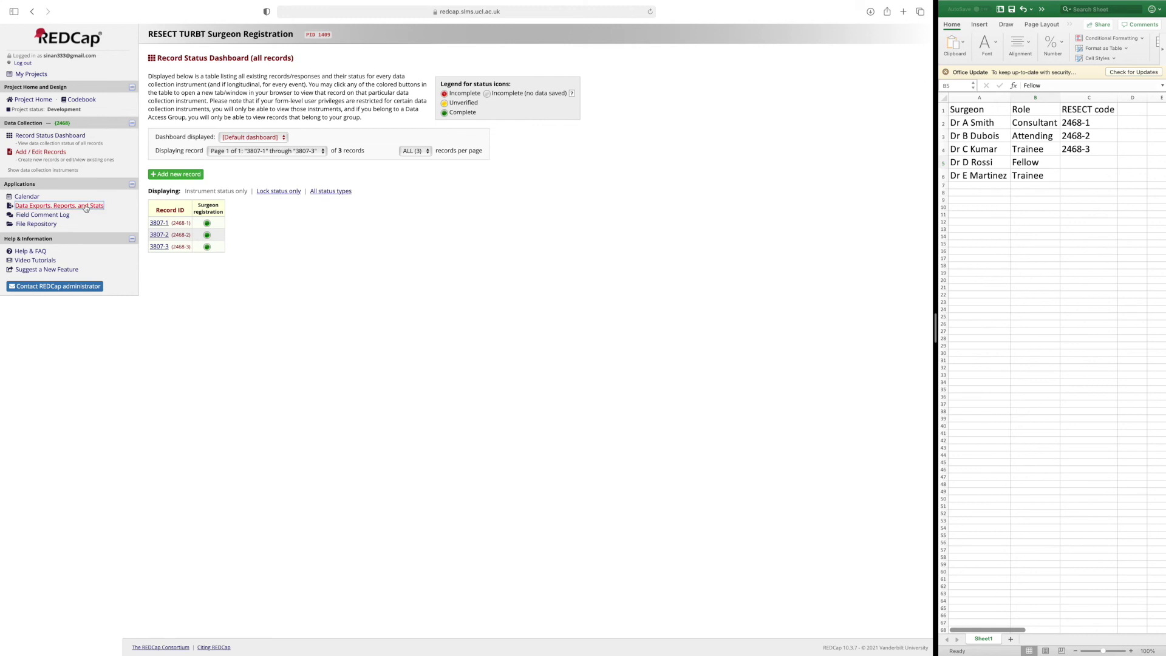
View the All data report from Data Exports, Reports, and Stats and check code 2468-1.
{"action": "left_click", "coordinate": [86, 207]}
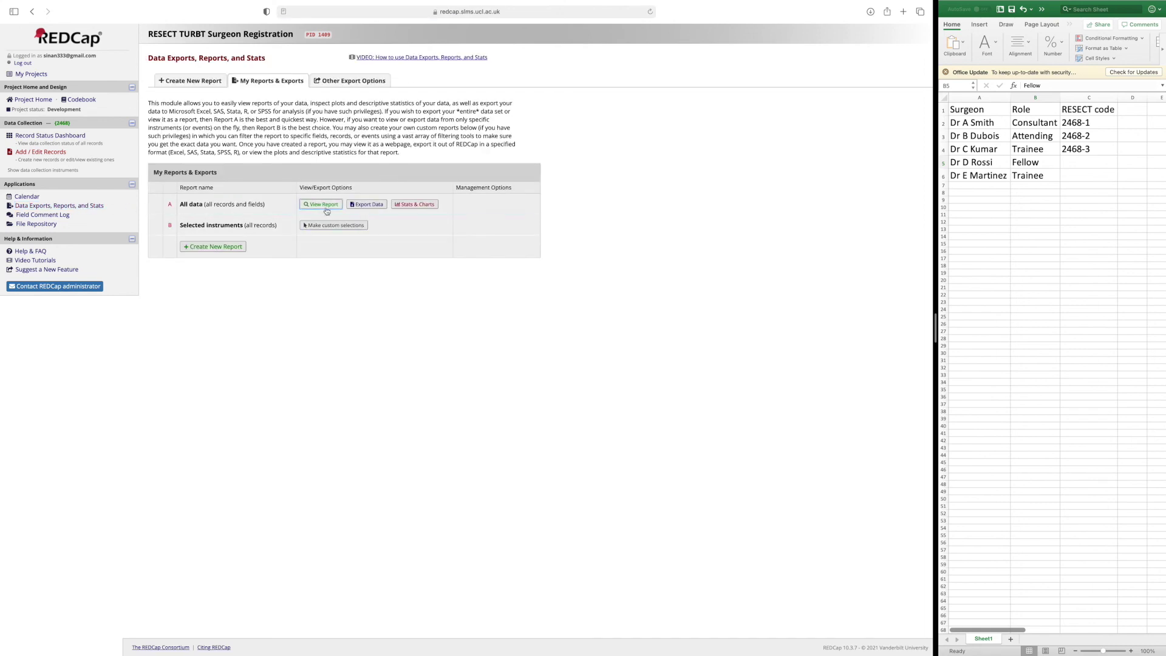
{"action": "left_click", "coordinate": [325, 206]}
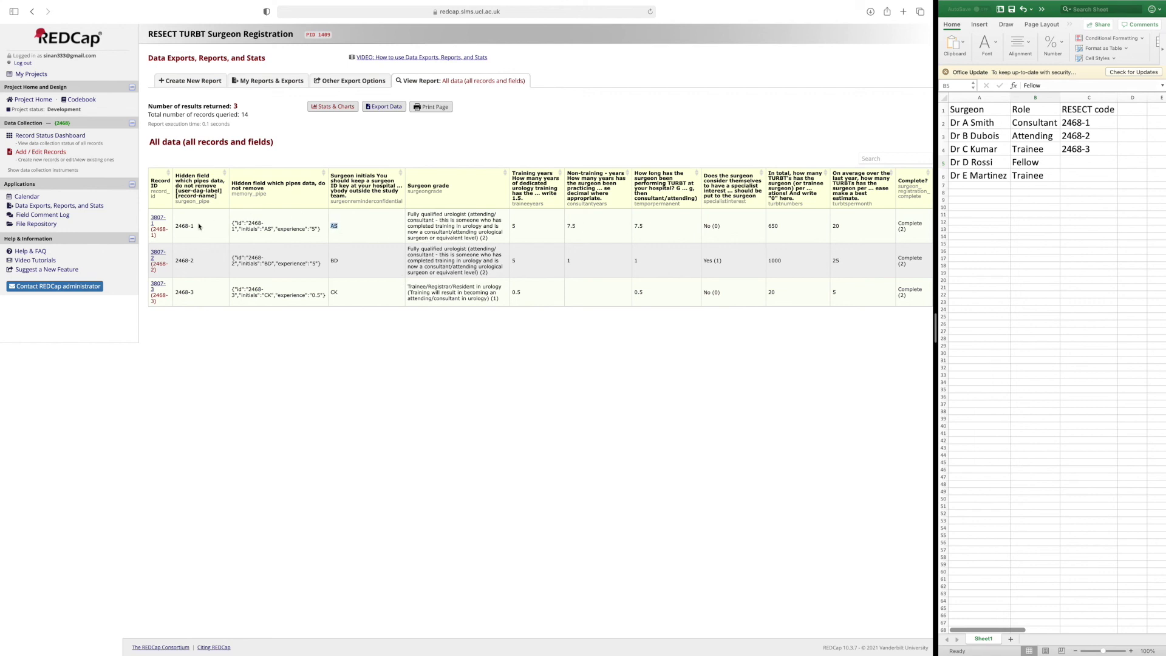
{"action": "left_click_drag", "start_coordinate": [198, 227], "coordinate": [174, 226]}
{"action": "left_click", "coordinate": [352, 242]}
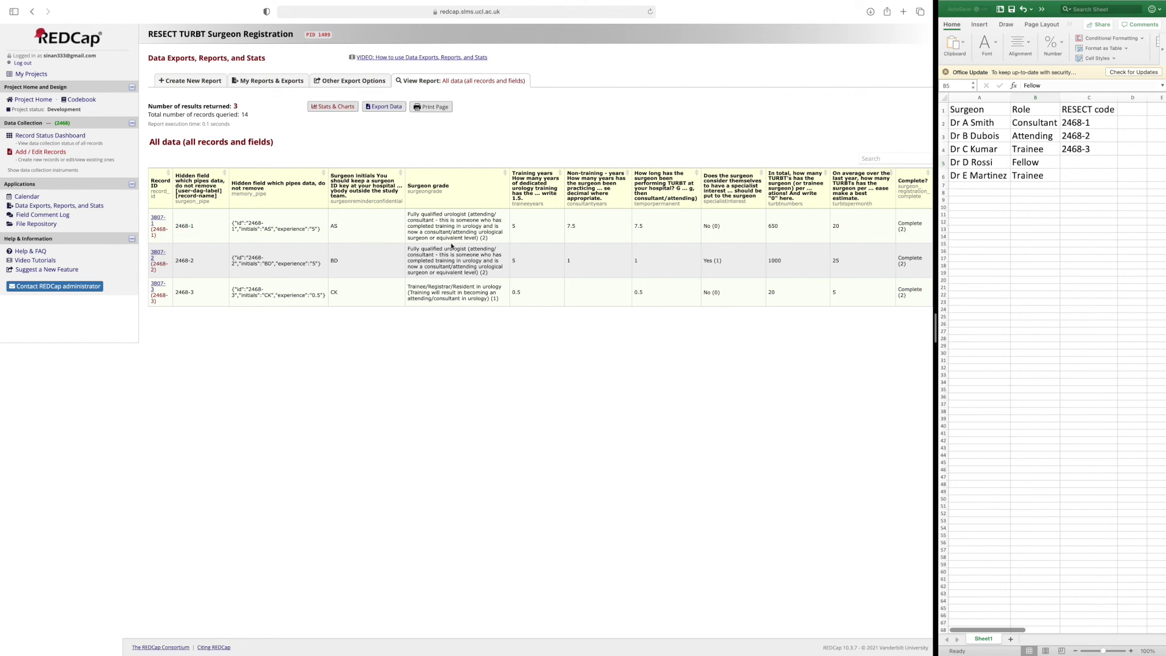